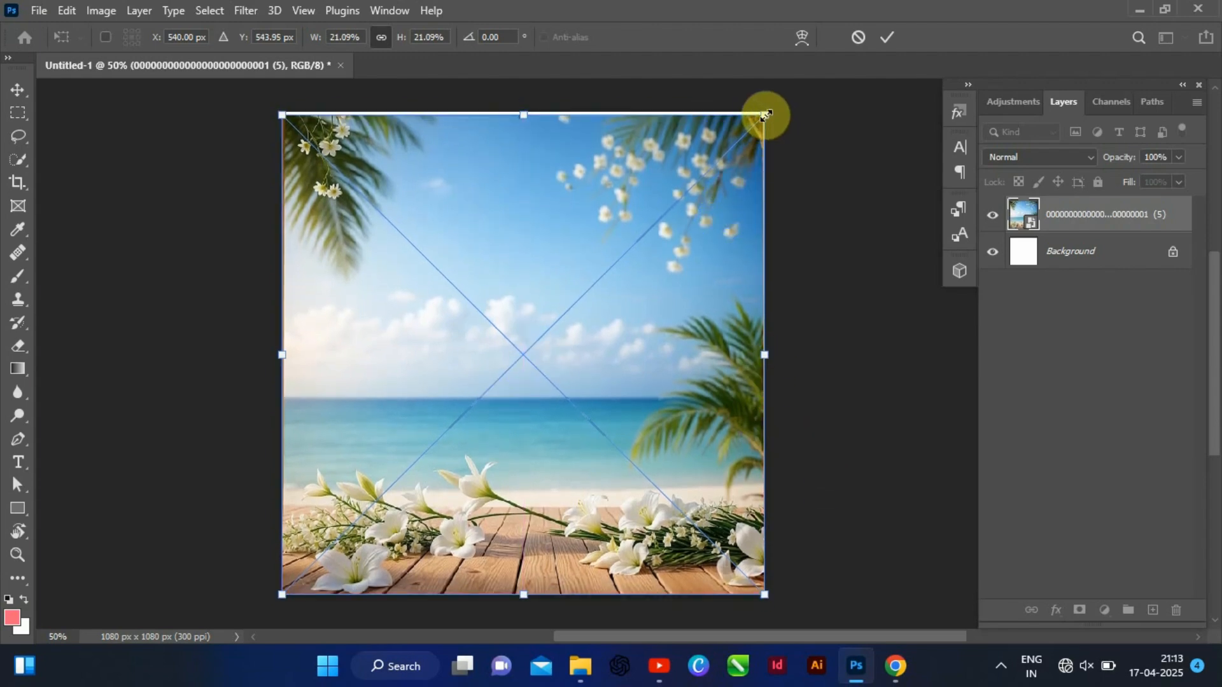
Scale the placed beach image to cover the whole canvas, commit the placement and rasterize its layer
{"action": "left_click_drag", "start_coordinate": [764, 112], "coordinate": [769, 104]}
{"action": "left_click_drag", "start_coordinate": [650, 254], "coordinate": [642, 260]}
{"action": "left_click", "coordinate": [899, 36]}
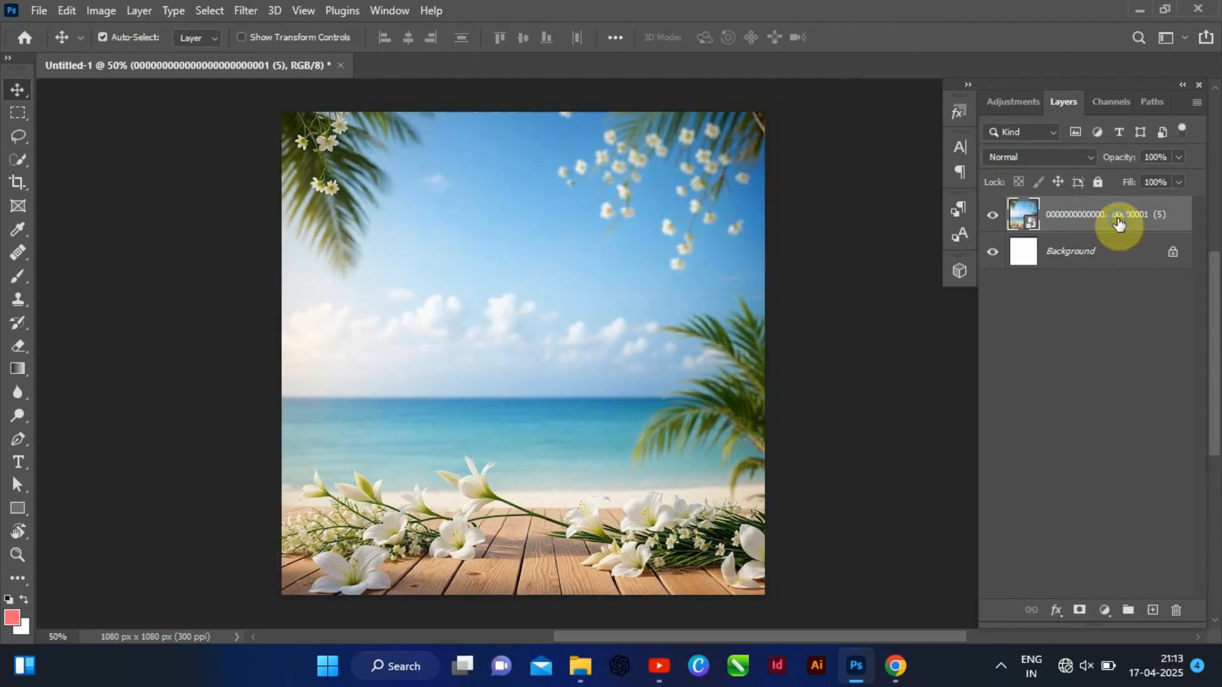
{"action": "right_click", "coordinate": [1113, 216]}
{"action": "left_click", "coordinate": [1018, 372]}
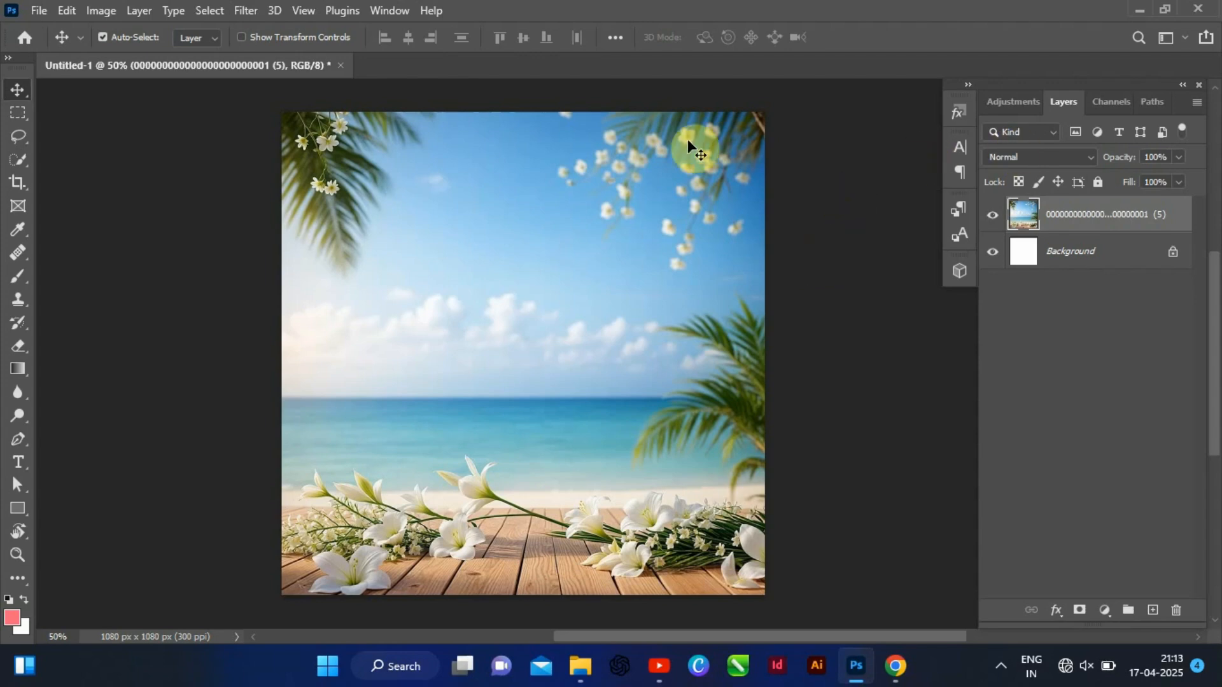
Place the orange glow image, the JPG ending in (4), as an embedded layer and rasterize it
{"action": "left_click", "coordinate": [37, 10]}
{"action": "left_click", "coordinate": [77, 363]}
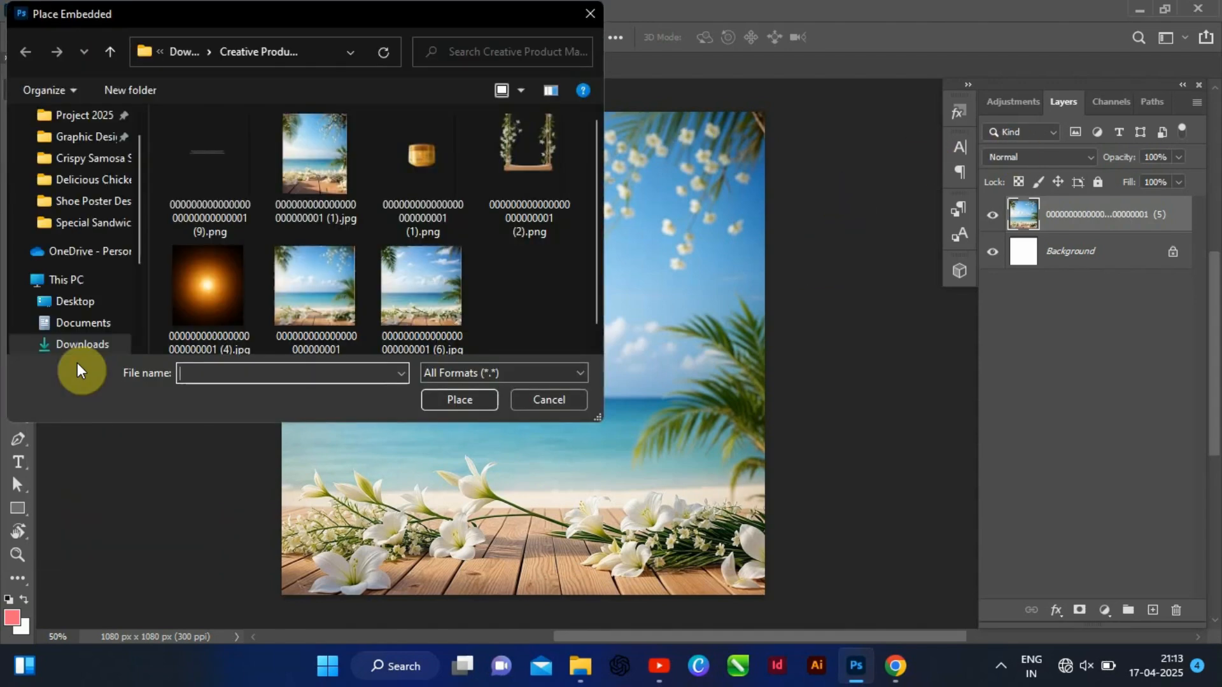
{"action": "left_click", "coordinate": [180, 297]}
{"action": "left_click", "coordinate": [461, 401]}
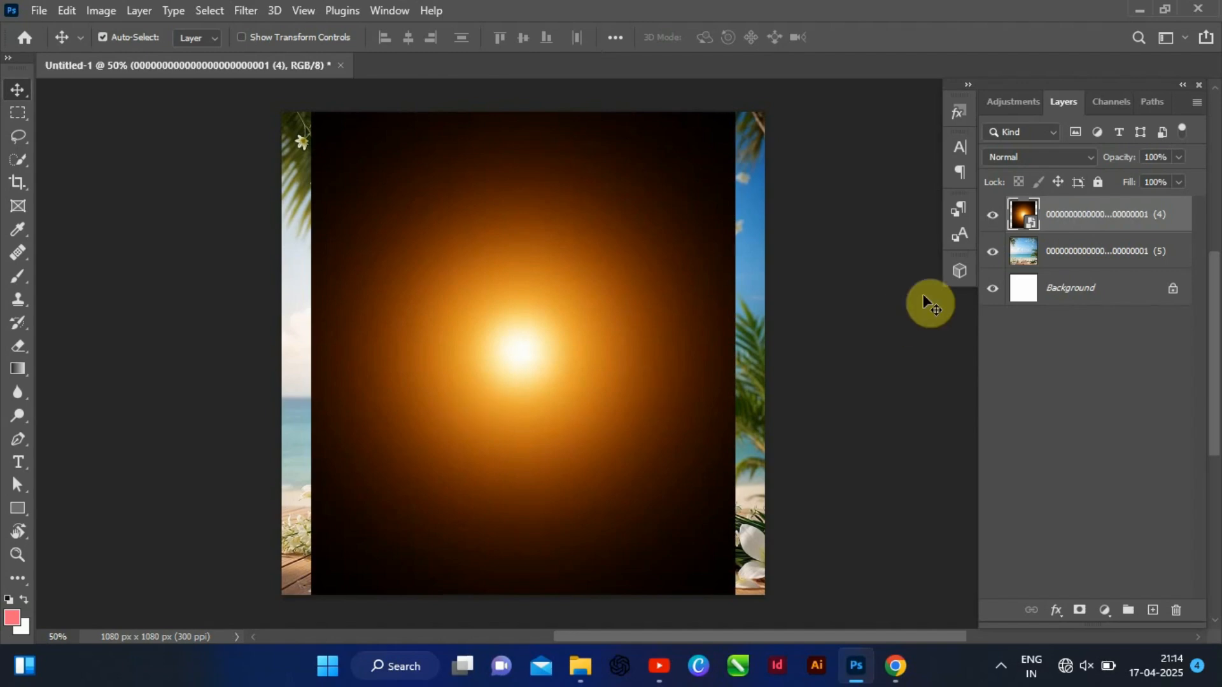
{"action": "right_click", "coordinate": [1074, 216]}
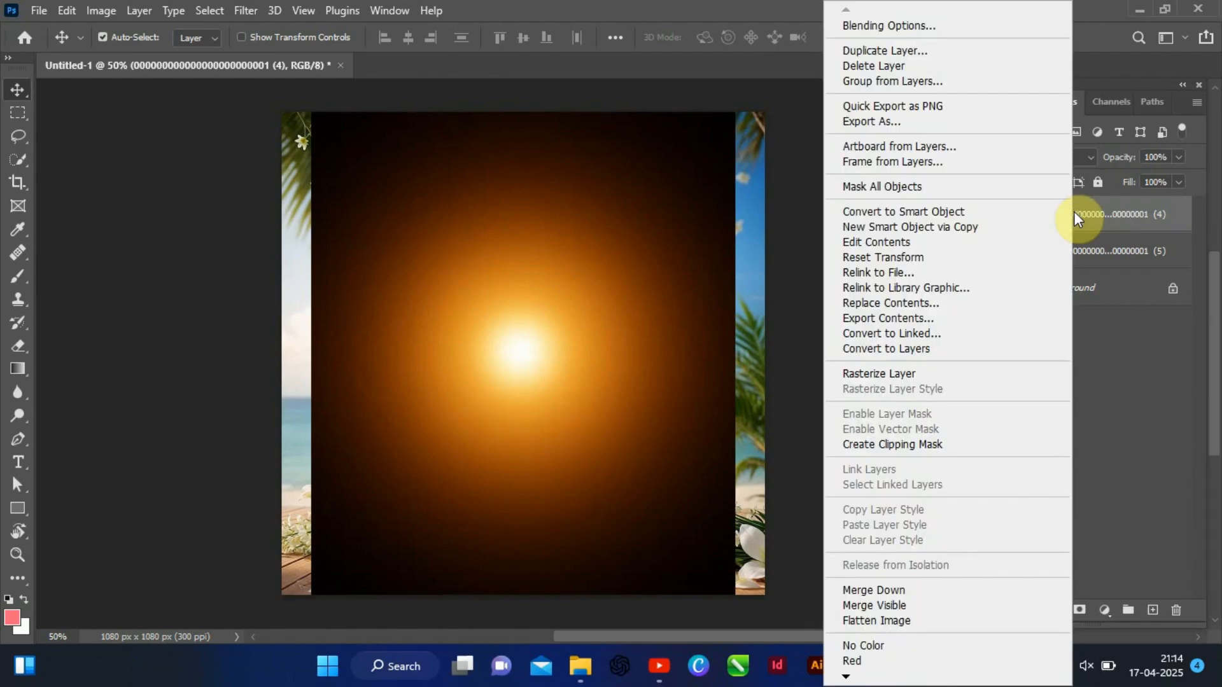
{"action": "left_click", "coordinate": [942, 373]}
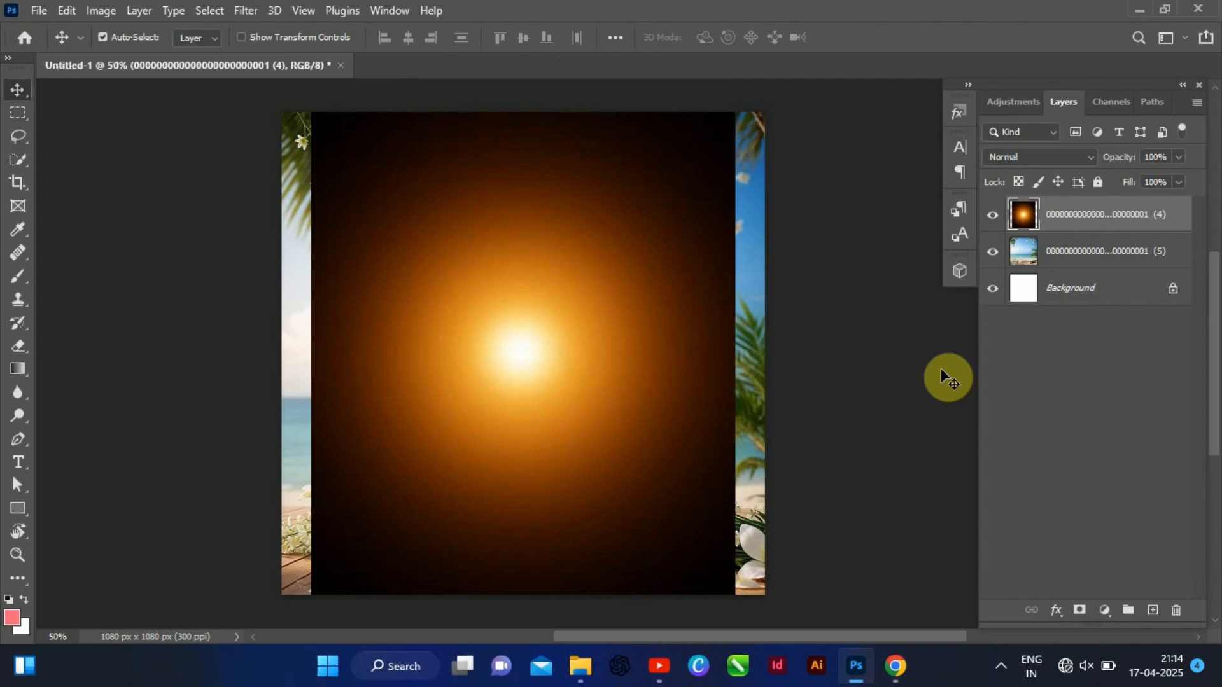
Set the glow layer's blending mode to Screen
{"action": "left_click", "coordinate": [1088, 157]}
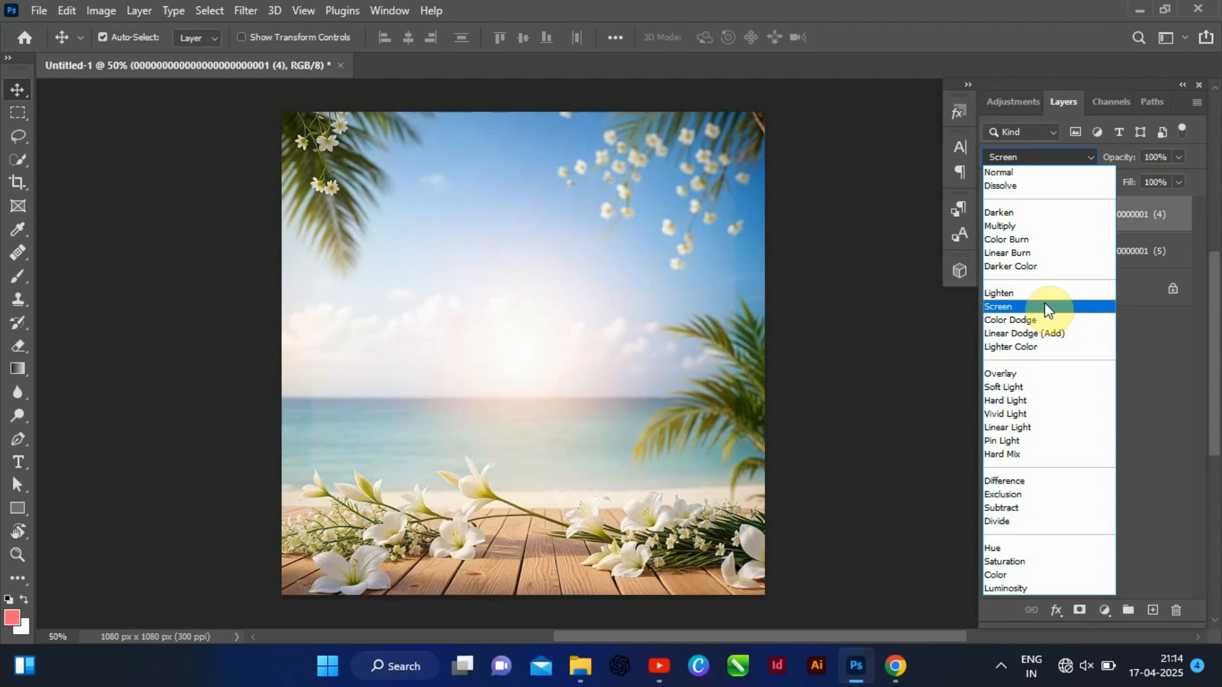
{"action": "left_click", "coordinate": [1044, 308]}
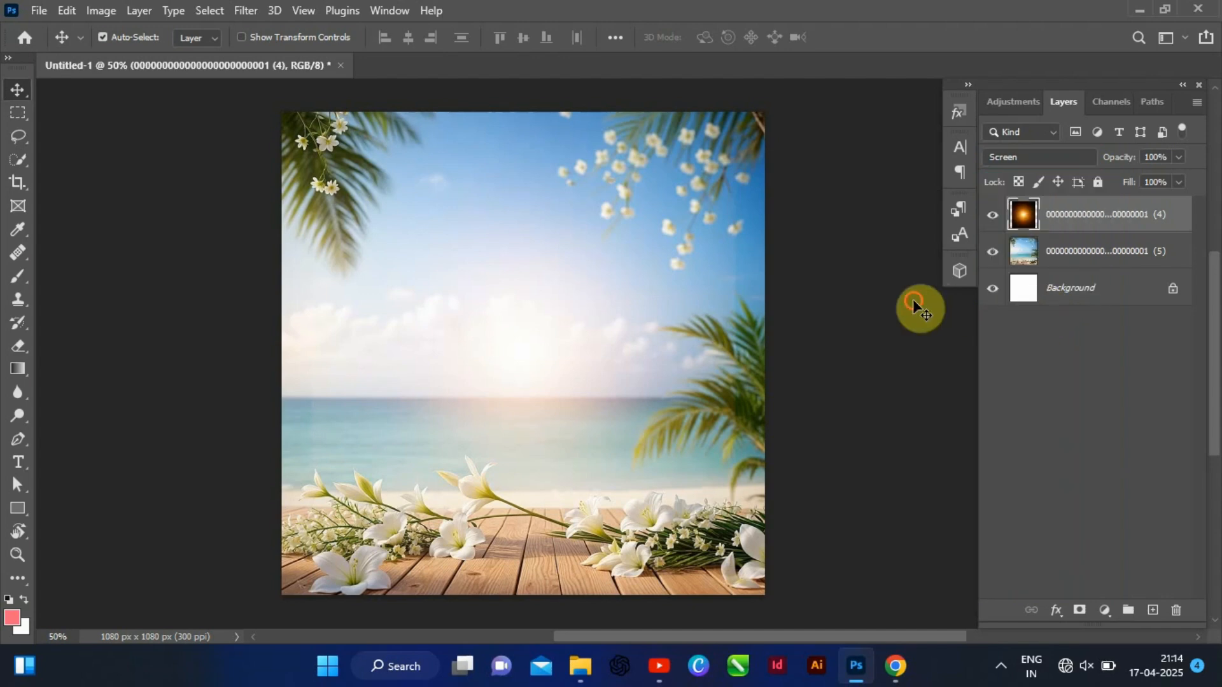
{"action": "left_click", "coordinate": [913, 299]}
Add a layer mask to the glow layer and fade its top edge with a black-to-white linear gradient
{"action": "left_click", "coordinate": [1085, 220]}
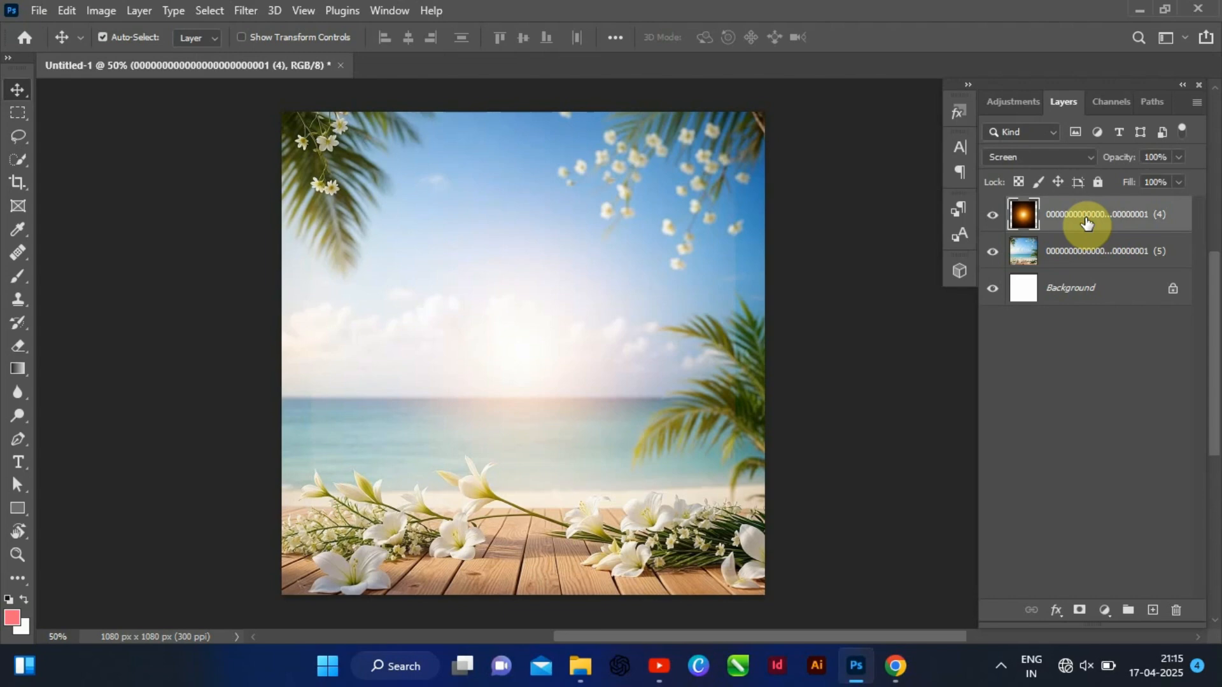
{"action": "left_click", "coordinate": [1078, 609]}
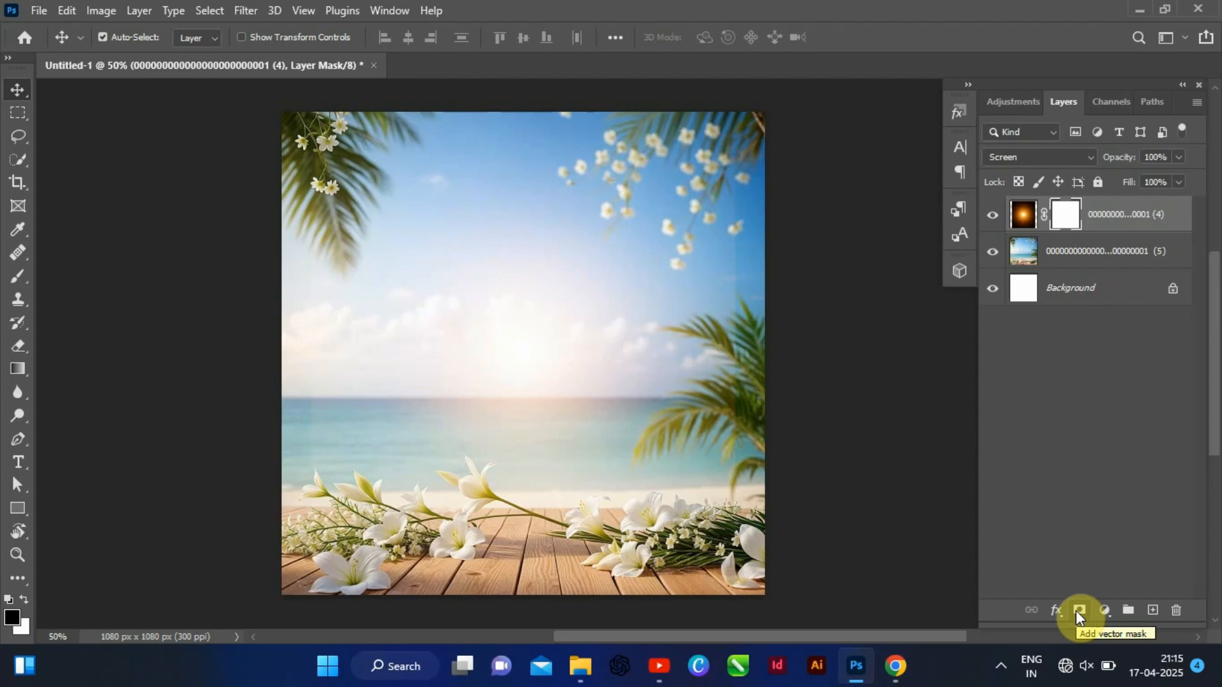
{"action": "left_click", "coordinate": [25, 374]}
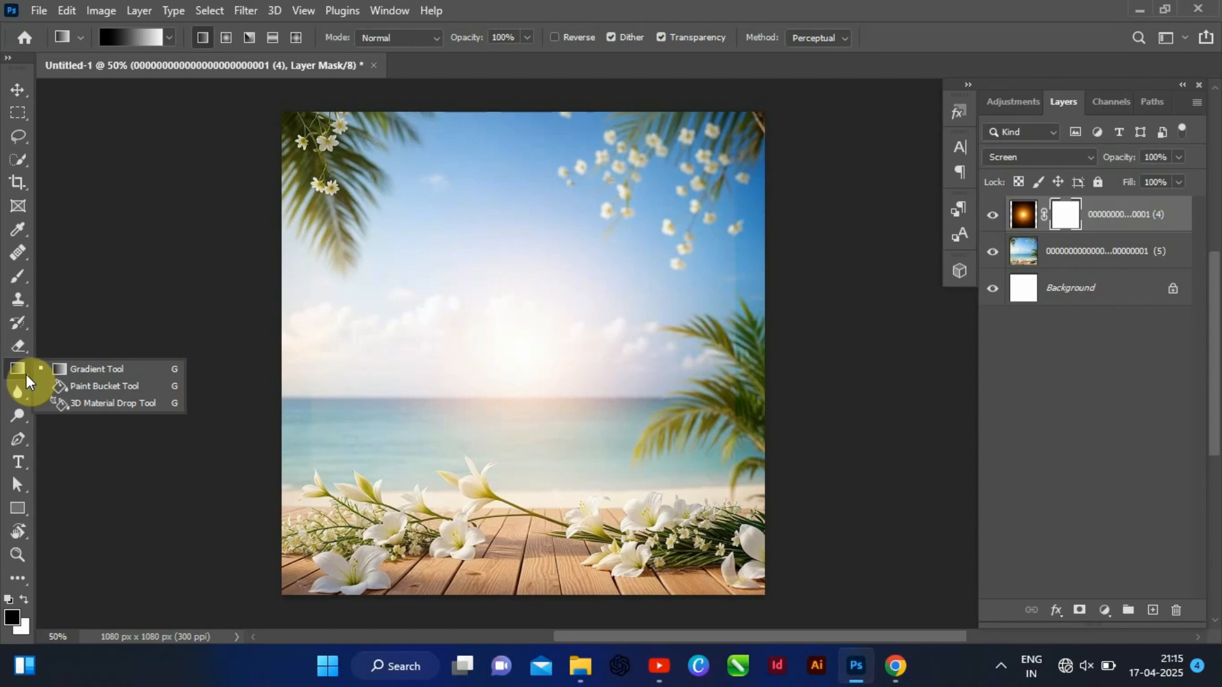
{"action": "left_click", "coordinate": [69, 369]}
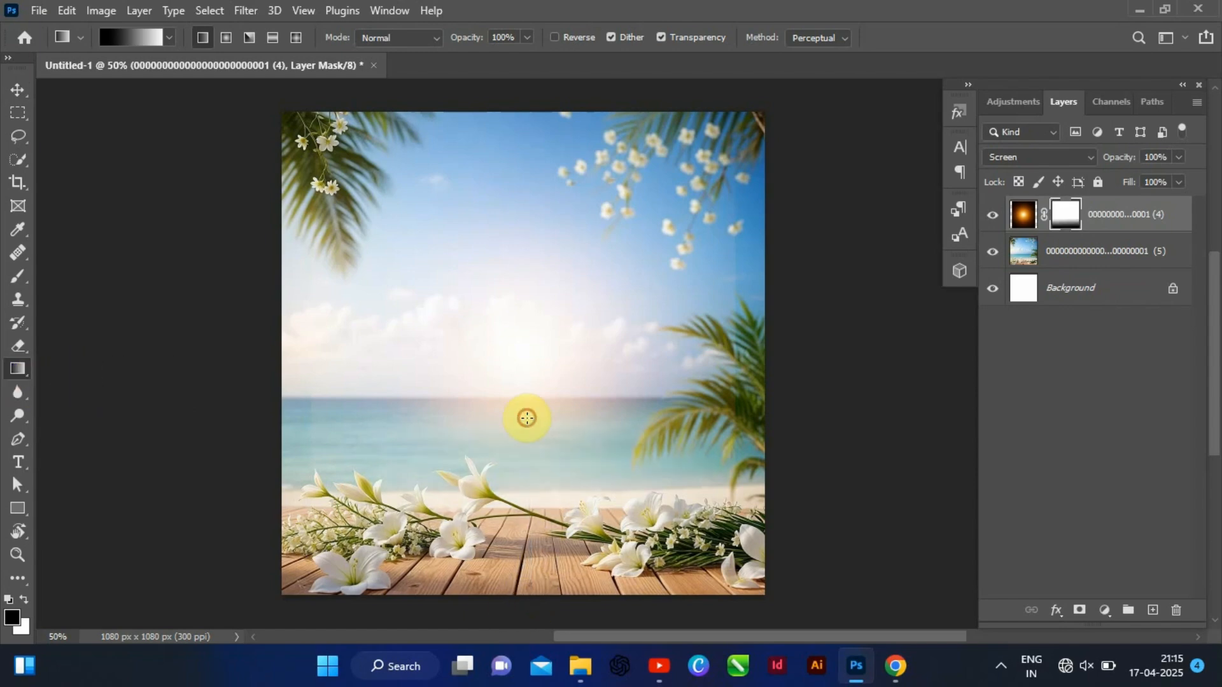
{"action": "left_click_drag", "start_coordinate": [240, 323], "coordinate": [388, 338]}
{"action": "left_click_drag", "start_coordinate": [507, 93], "coordinate": [516, 279]}
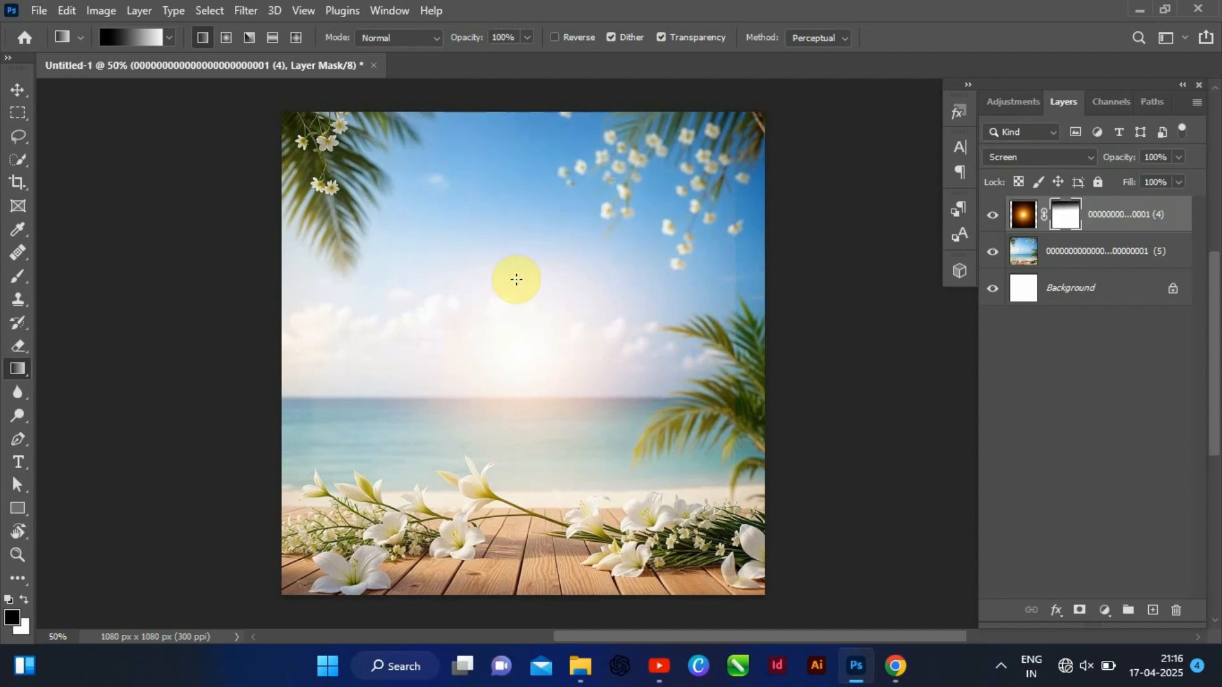
{"action": "left_click", "coordinate": [17, 89]}
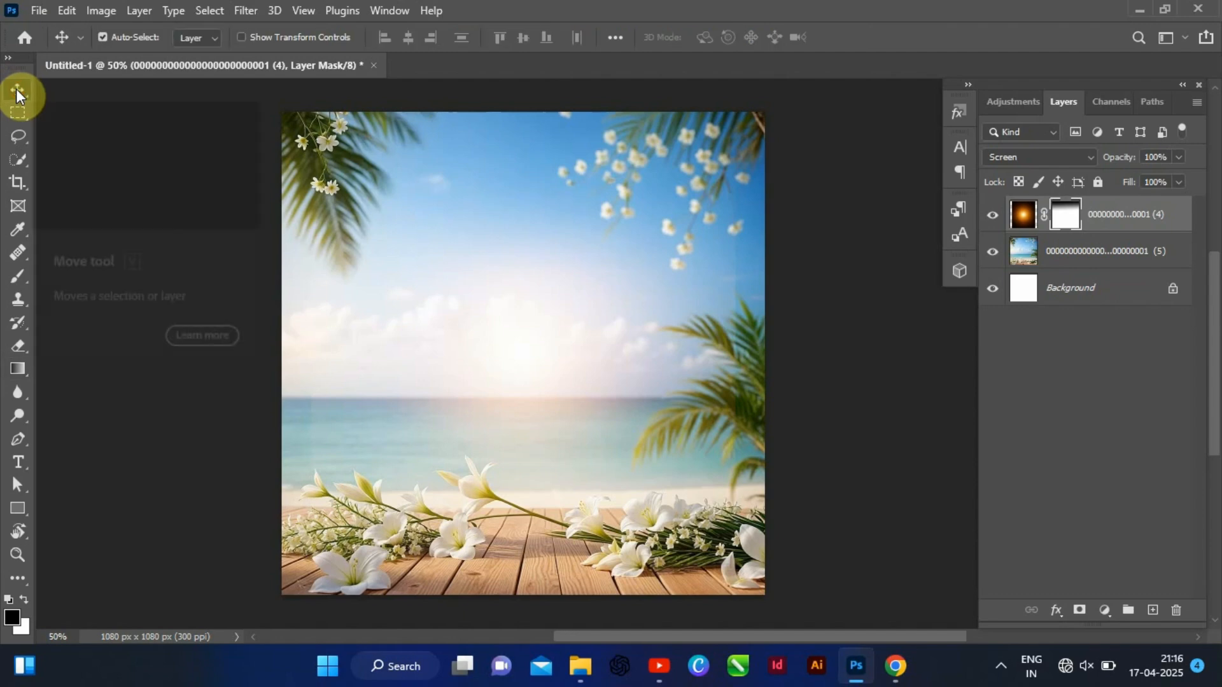
{"action": "left_click", "coordinate": [325, 271]}
{"action": "key", "text": "ctrl+t"}
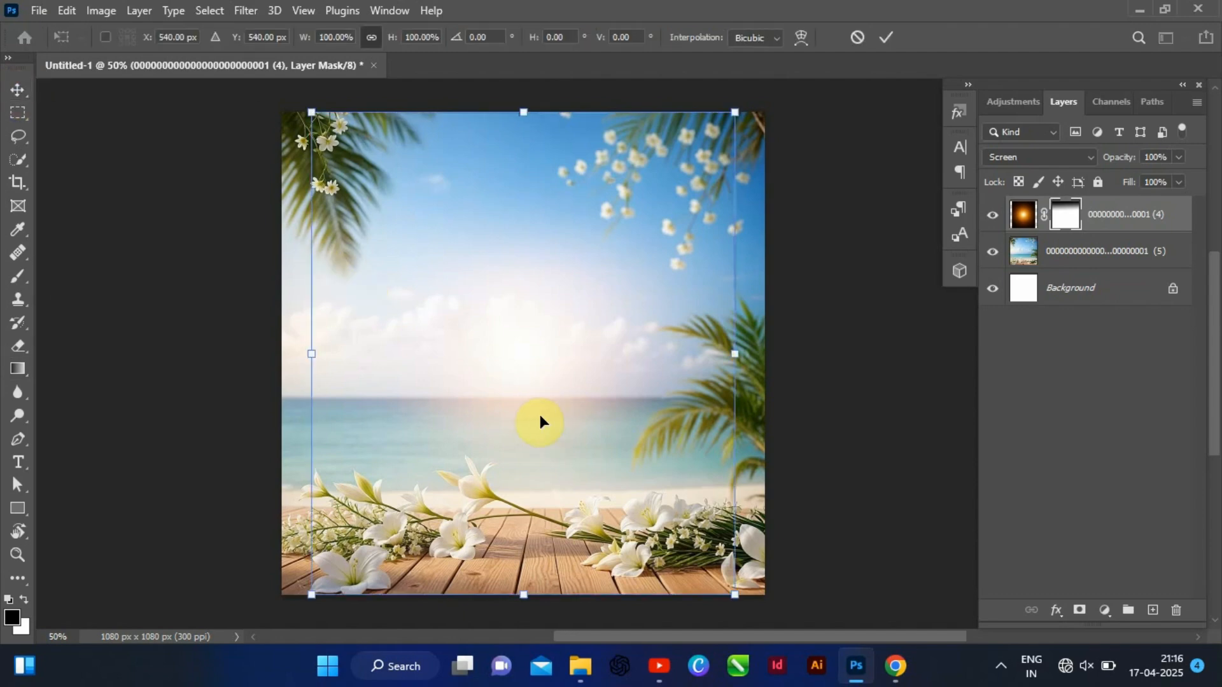
{"action": "left_click", "coordinate": [886, 38]}
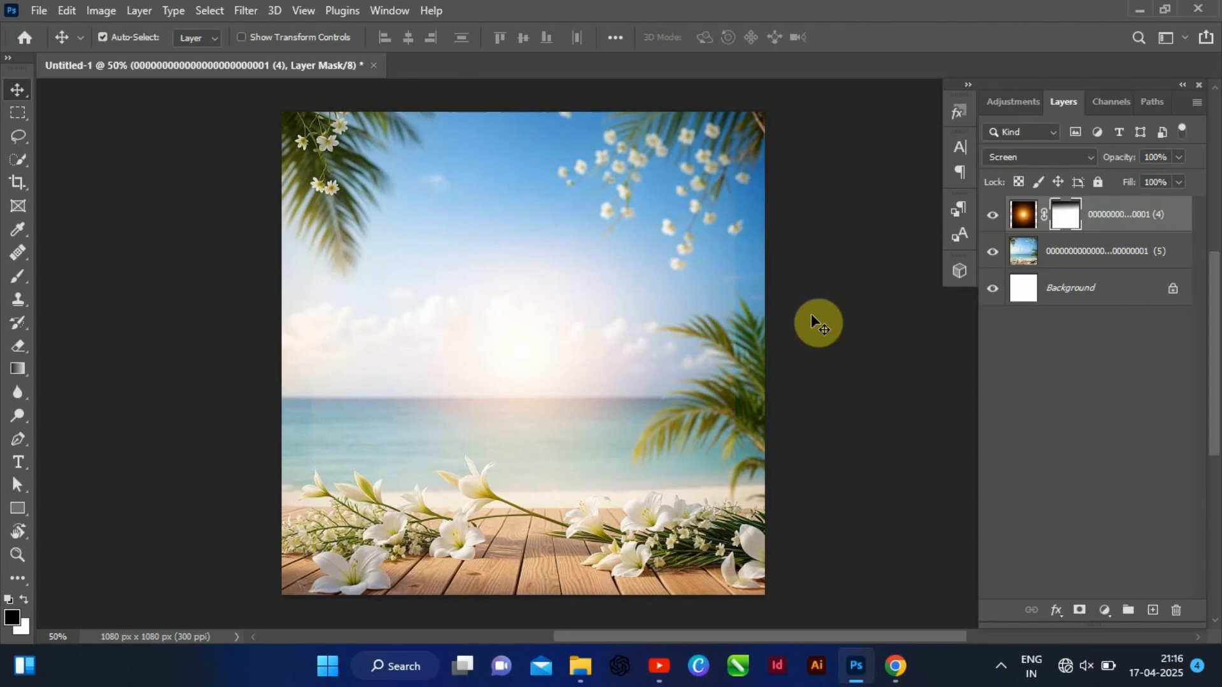
Place the flower-decorated swing image, the PNG ending in (2), centred over the beach scene and commit it
{"action": "left_click", "coordinate": [39, 10]}
{"action": "left_click", "coordinate": [80, 366]}
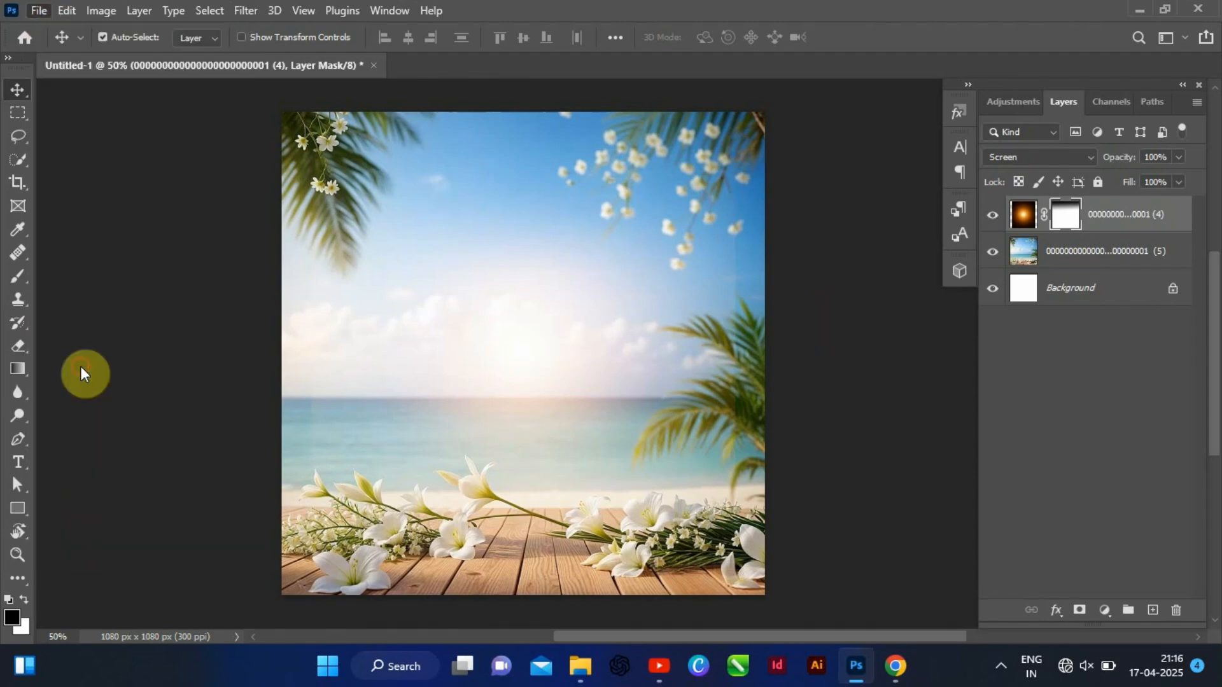
{"action": "left_click", "coordinate": [515, 147]}
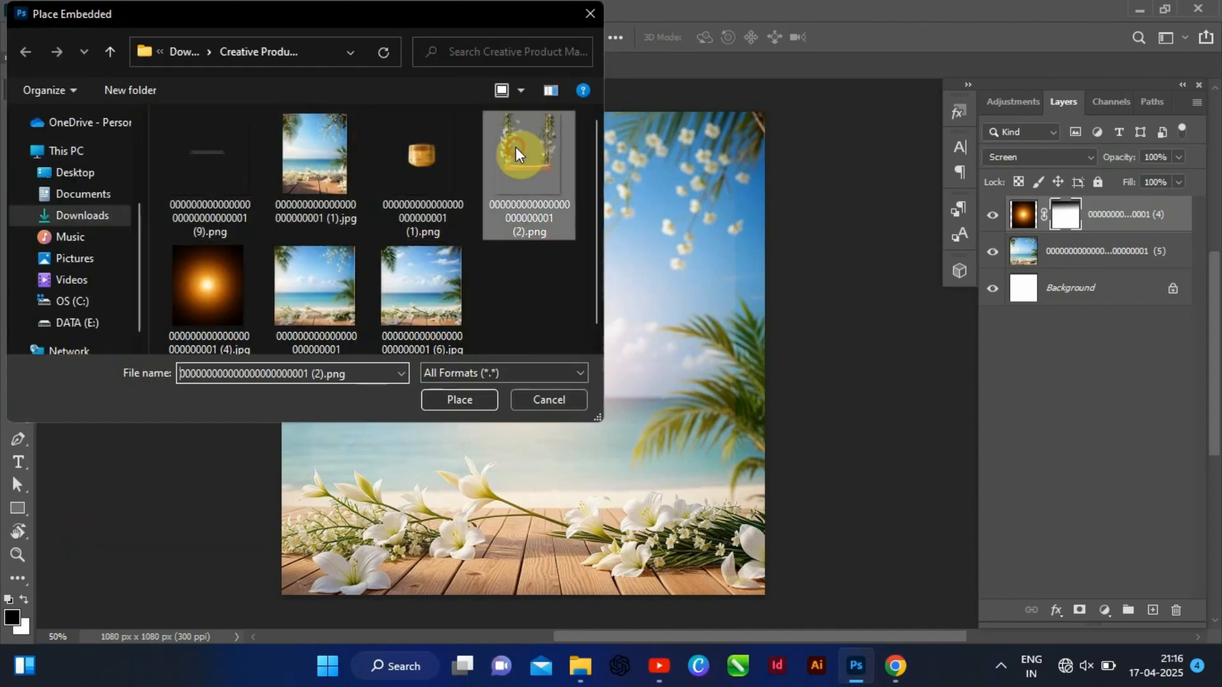
{"action": "left_click", "coordinate": [456, 395]}
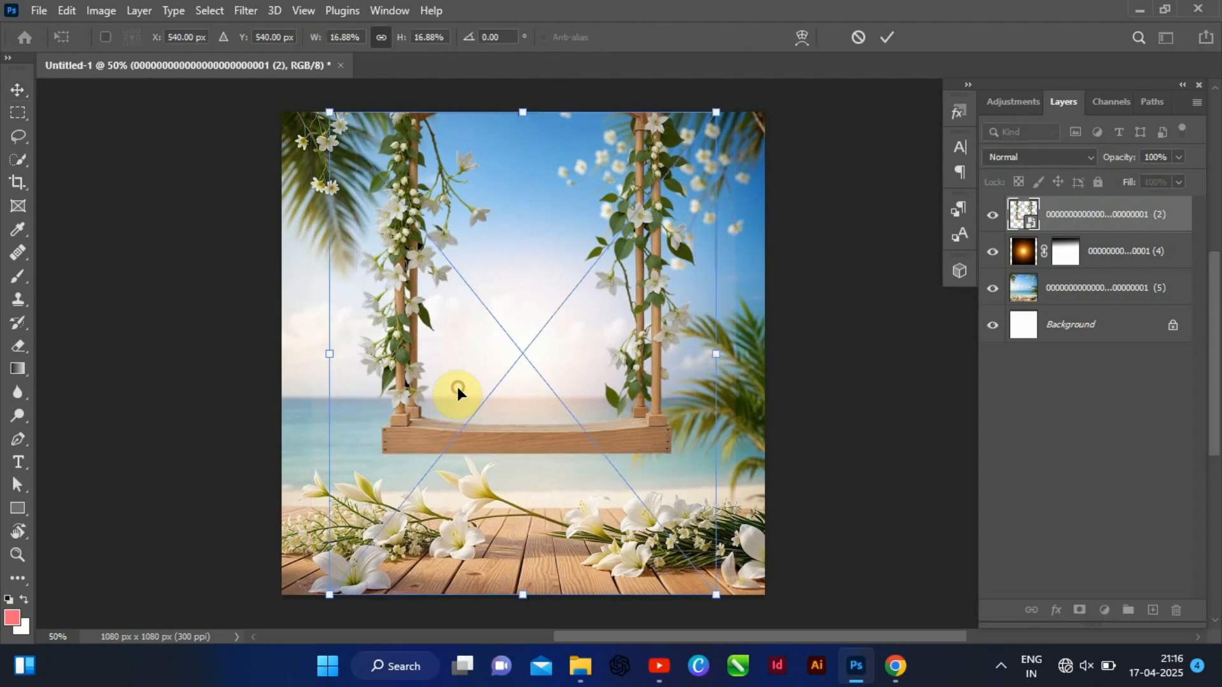
{"action": "left_click_drag", "start_coordinate": [456, 384], "coordinate": [464, 384]}
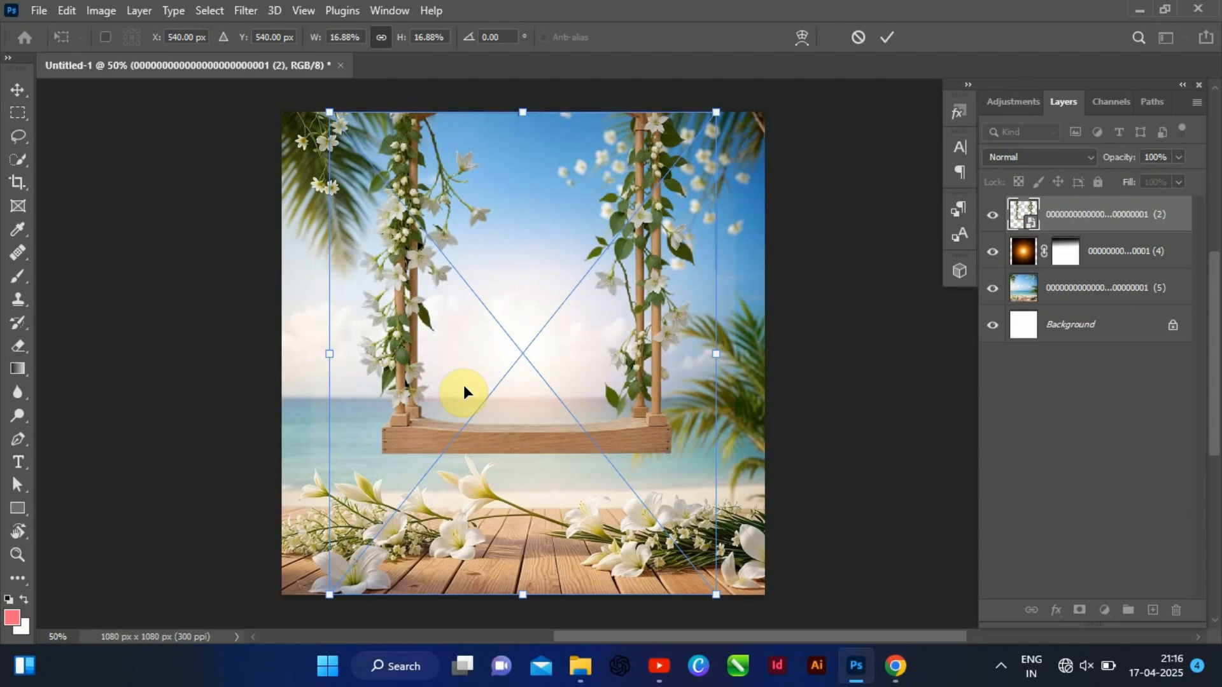
{"action": "left_click", "coordinate": [893, 28]}
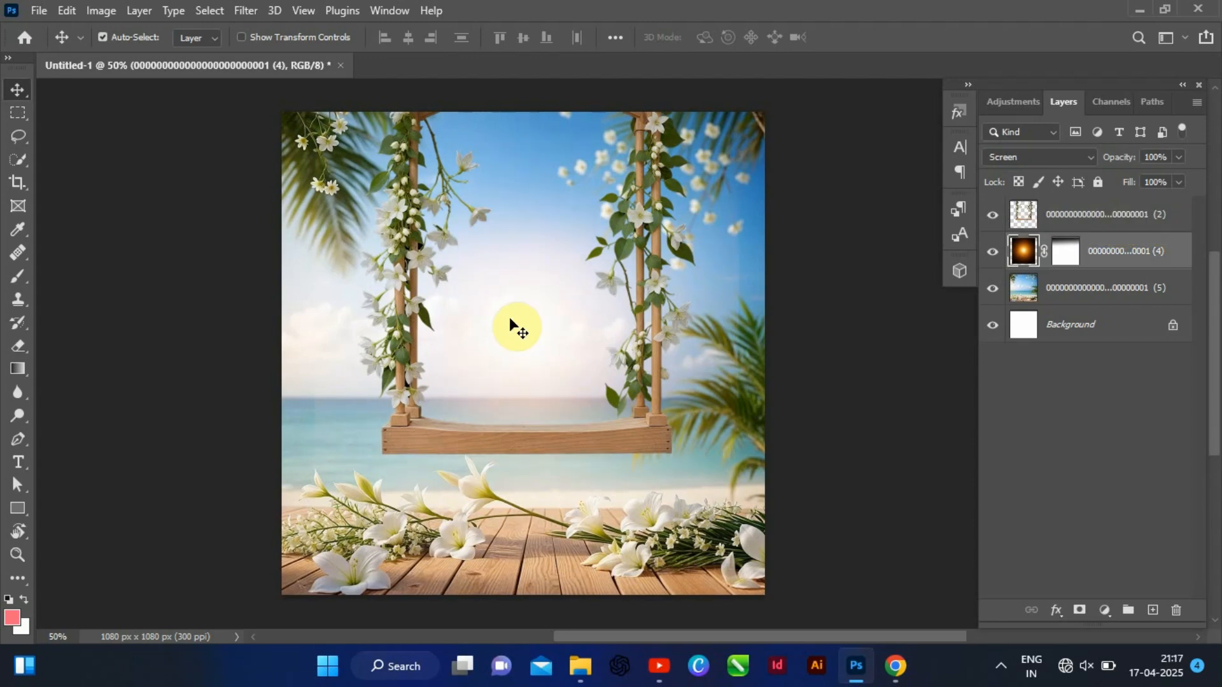
Place the golden cosmetic jar image, the PNG ending in (1), as an embedded layer above the swing
{"action": "left_click", "coordinate": [39, 10]}
{"action": "left_click", "coordinate": [63, 365]}
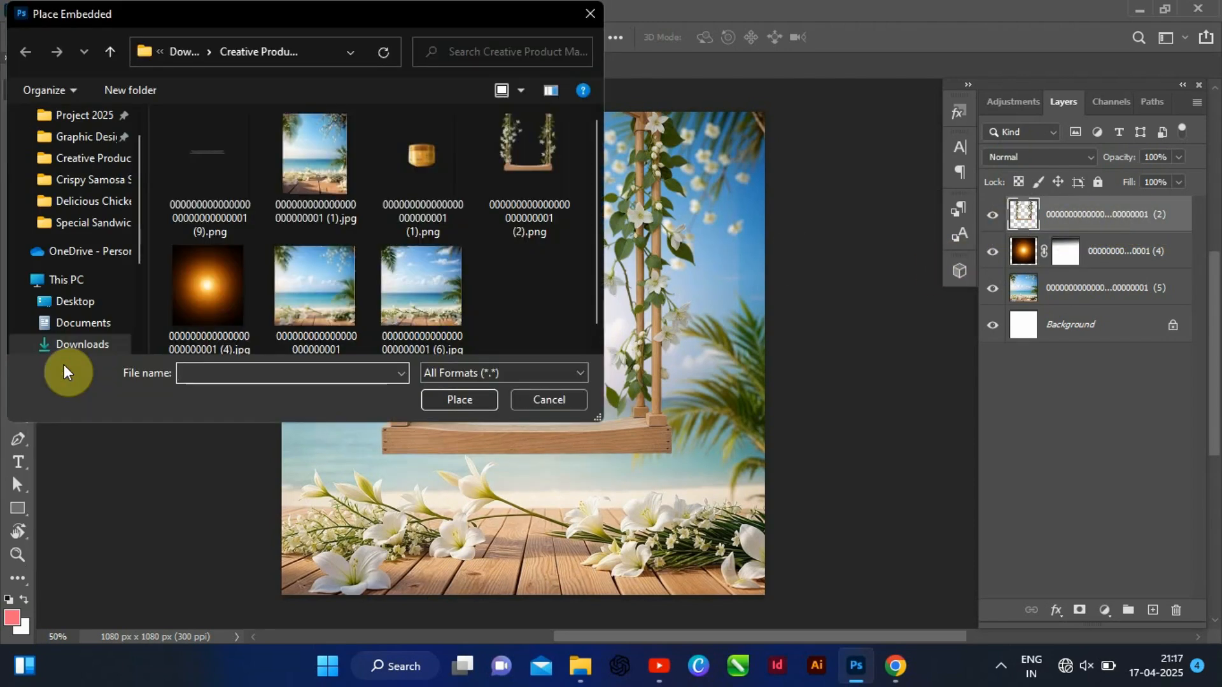
{"action": "left_click", "coordinate": [413, 148]}
{"action": "left_click", "coordinate": [461, 401]}
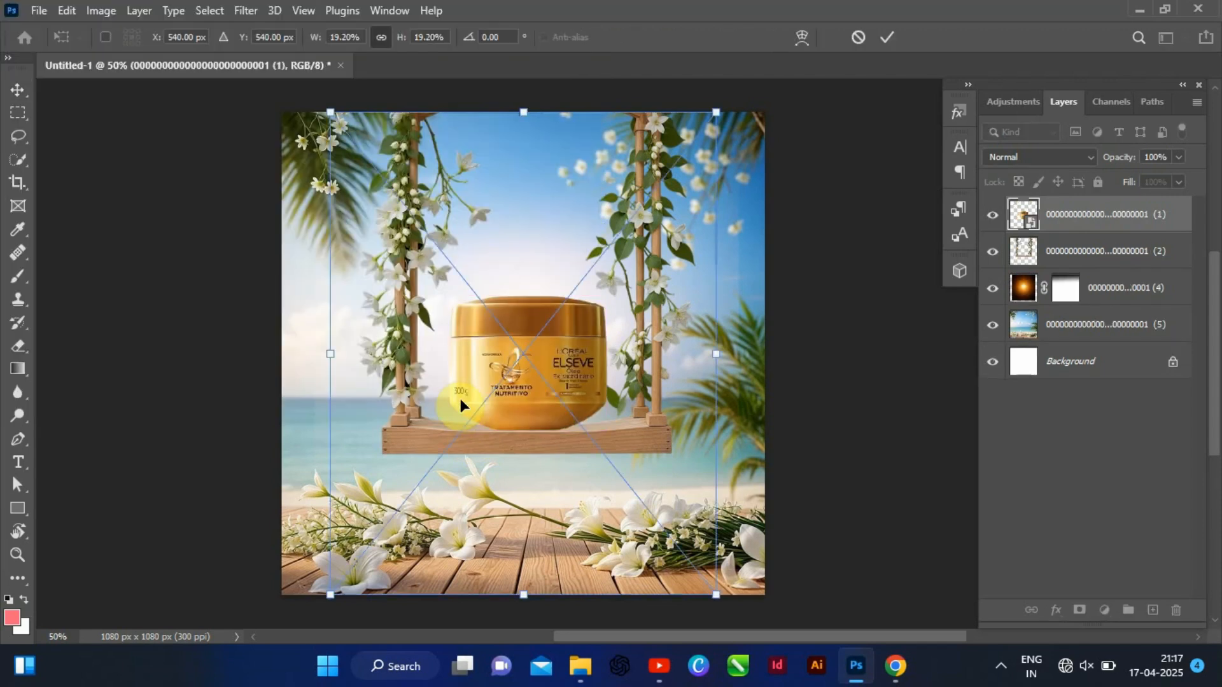
Nudge the jar vertically to Y 541 px so it sits on the swing's wooden seat
{"action": "key", "text": "Up"}
{"action": "key", "text": "Up"}
{"action": "key", "text": "Up"}
{"action": "key", "text": "Up"}
{"action": "key", "text": "Up"}
{"action": "key", "text": "Up"}
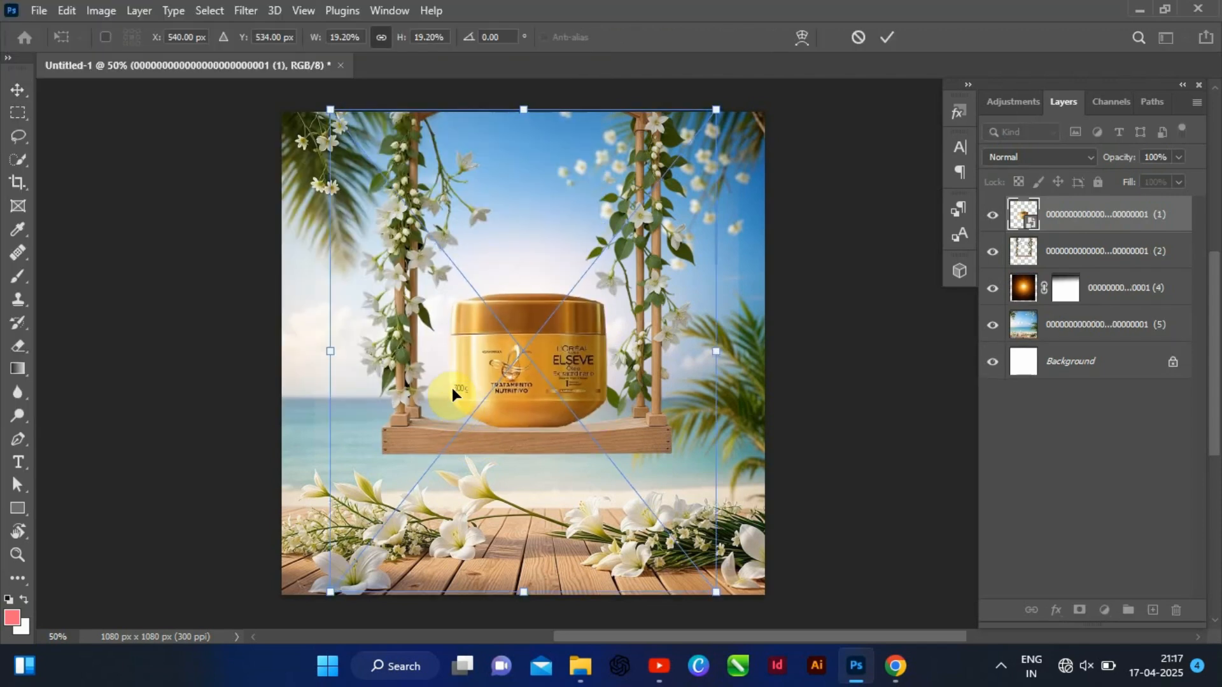
{"action": "left_click_drag", "start_coordinate": [558, 369], "coordinate": [553, 368]}
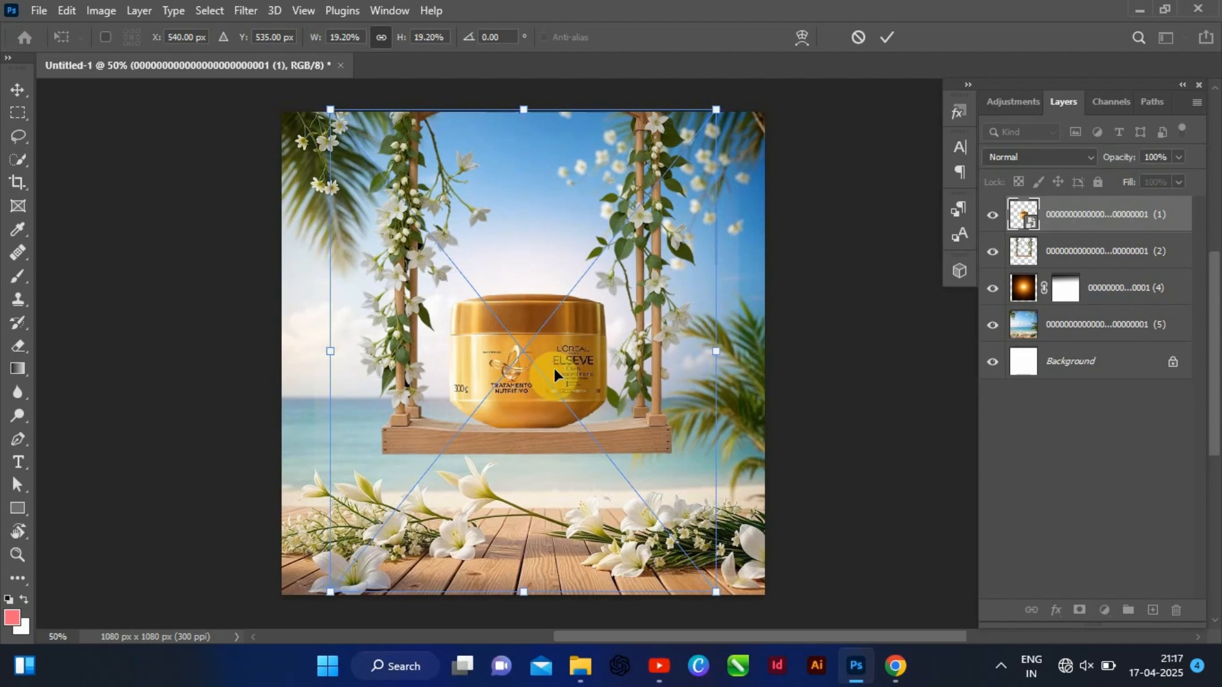
{"action": "key", "text": "Up"}
{"action": "key", "text": "Up"}
{"action": "key", "text": "Up"}
{"action": "key", "text": "Up"}
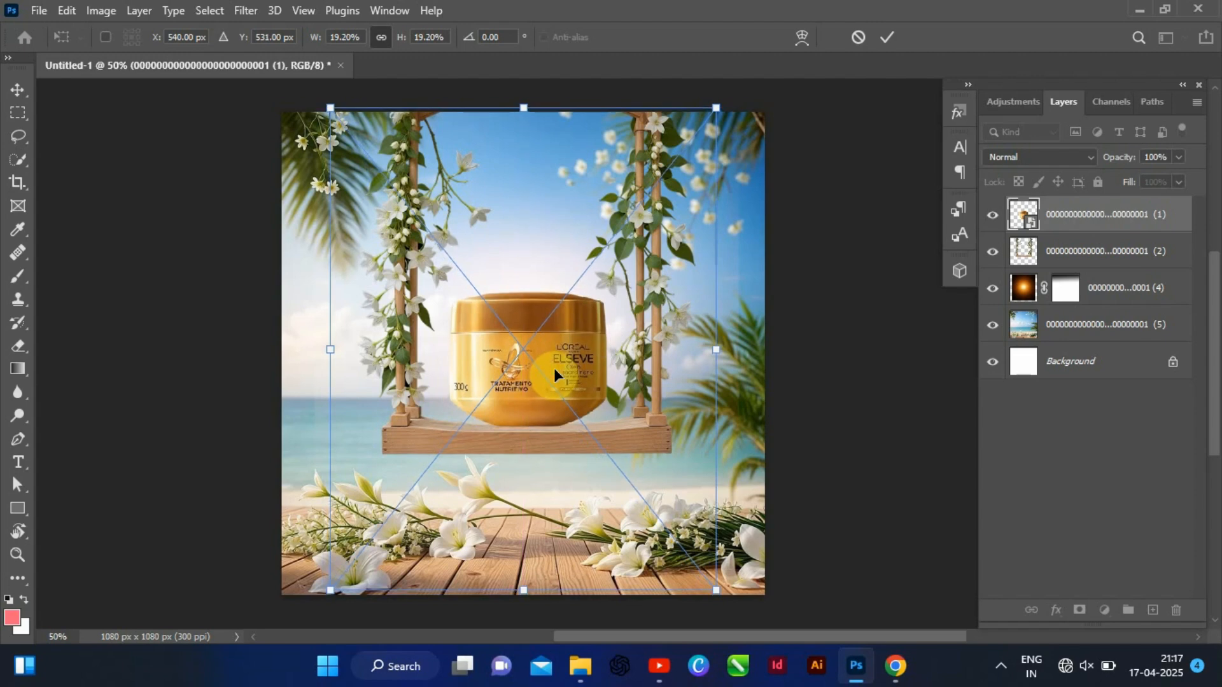
{"action": "key", "text": "Down"}
{"action": "key", "text": "Down"}
{"action": "key", "text": "Down"}
{"action": "key", "text": "Down"}
{"action": "key", "text": "Down"}
{"action": "key", "text": "Down"}
{"action": "key", "text": "Down"}
{"action": "key", "text": "Down"}
{"action": "key", "text": "Down"}
{"action": "key", "text": "Down"}
{"action": "key", "text": "Down"}
{"action": "key", "text": "Down"}
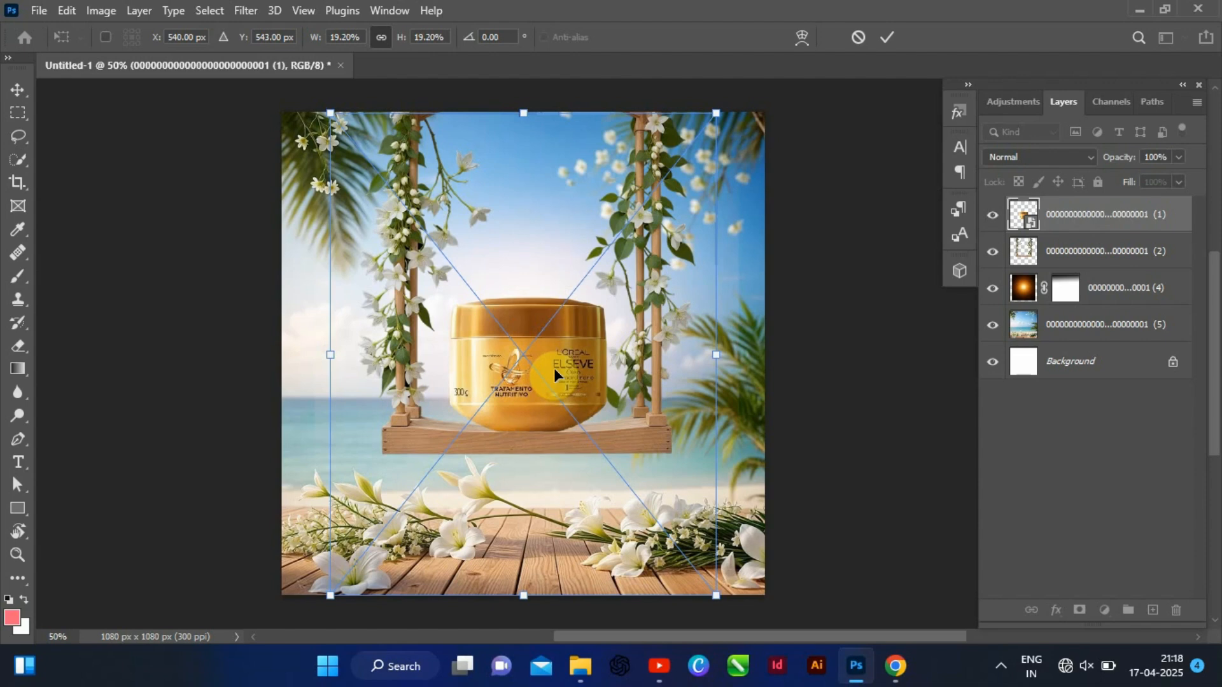
{"action": "key", "text": "Up"}
{"action": "key", "text": "Up"}
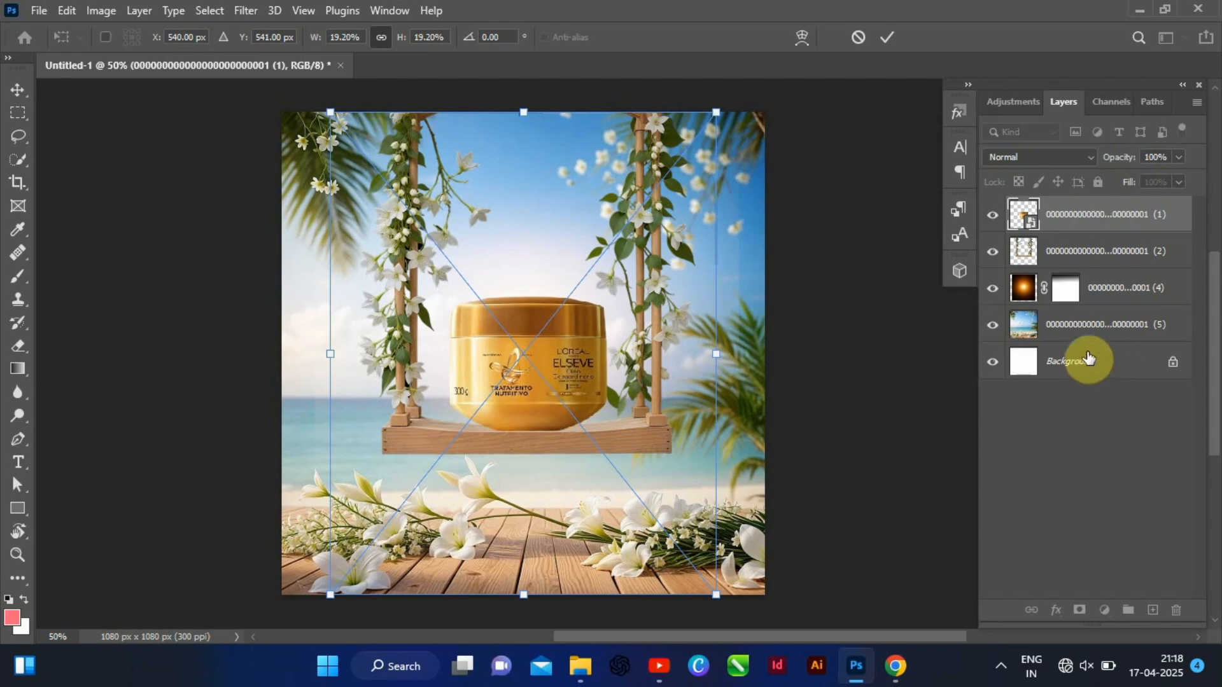
Align the jar's horizontal center with the Background layer, and rasterize the jar layer
{"action": "left_click", "coordinate": [1084, 360]}
{"action": "left_click", "coordinate": [409, 37]}
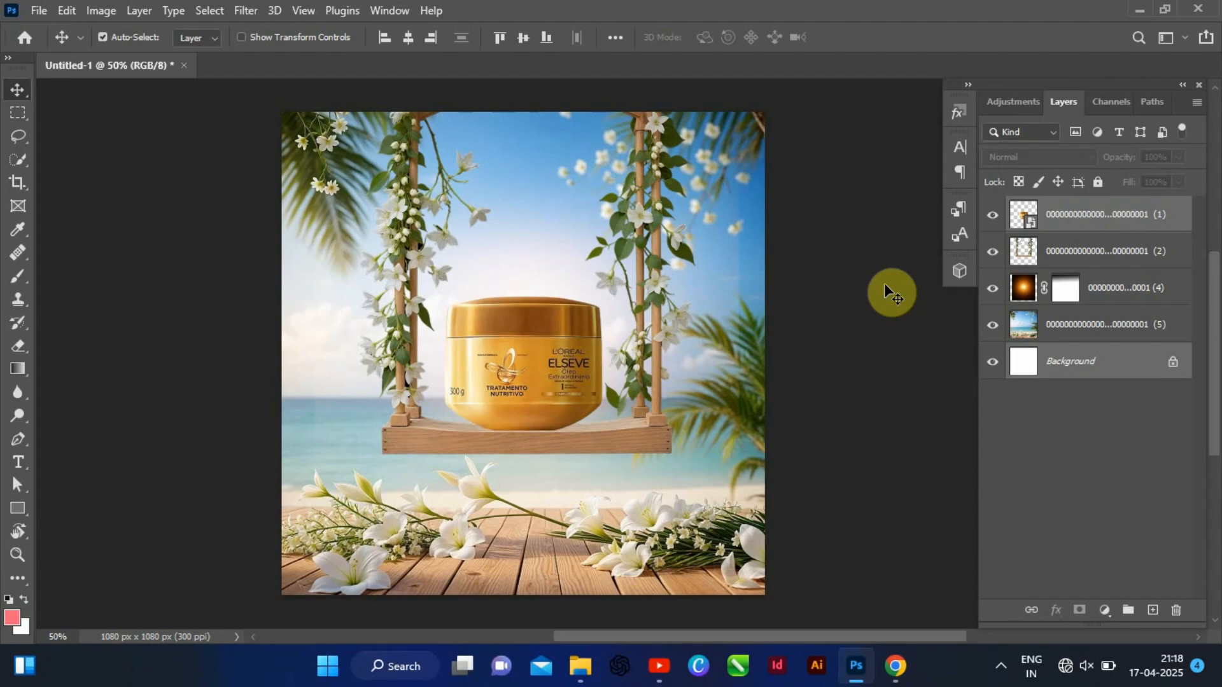
{"action": "left_click", "coordinate": [1085, 219]}
{"action": "right_click", "coordinate": [1084, 214]}
{"action": "left_click", "coordinate": [925, 372]}
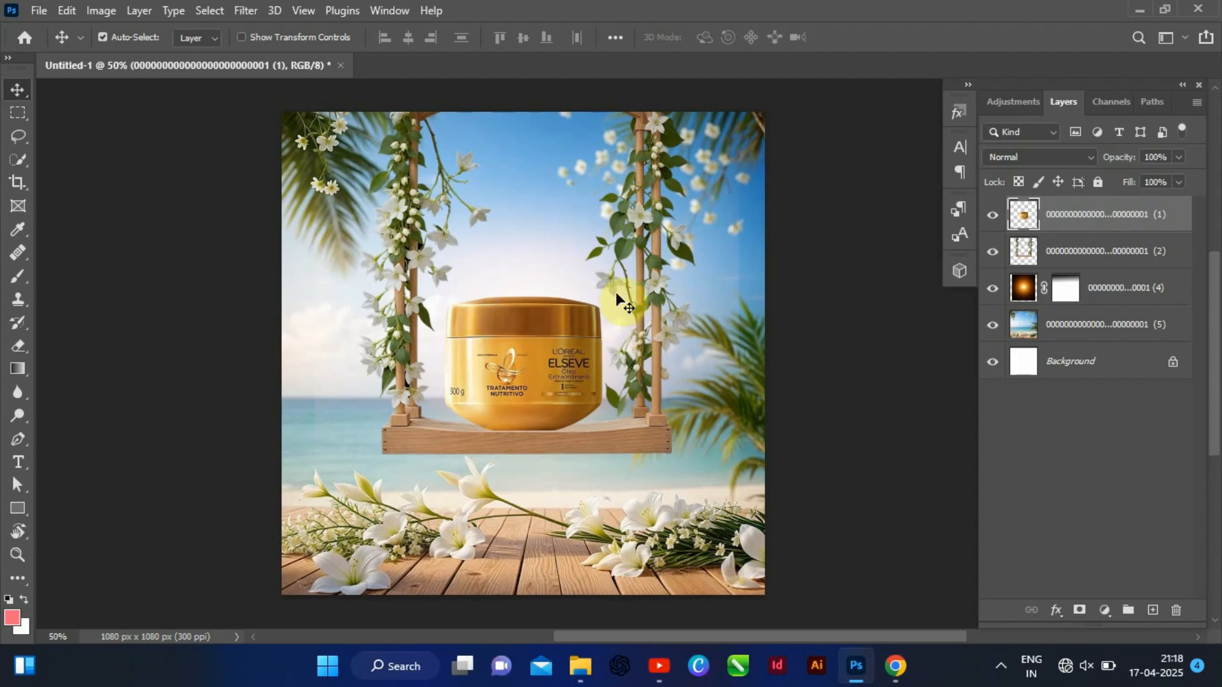
Add an empty layer between the jar and swing layers, and reduce the Brush tool's size to 80 px
{"action": "left_click", "coordinate": [1118, 250]}
{"action": "left_click", "coordinate": [1152, 611]}
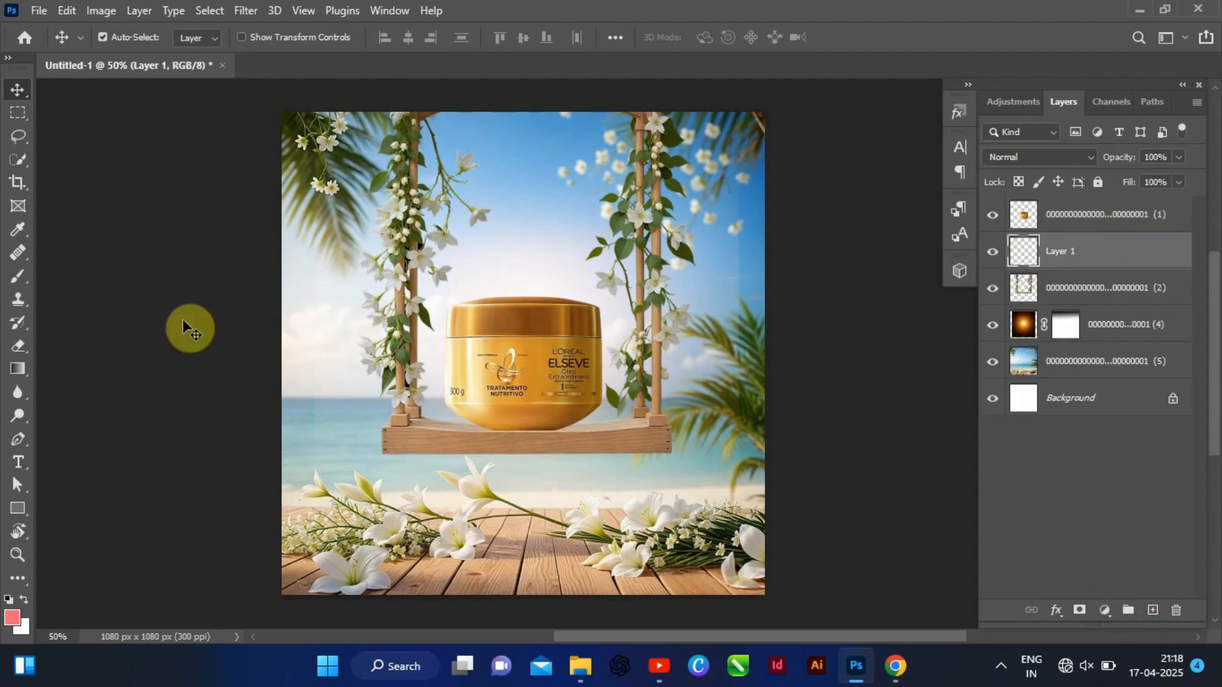
{"action": "left_click", "coordinate": [17, 276]}
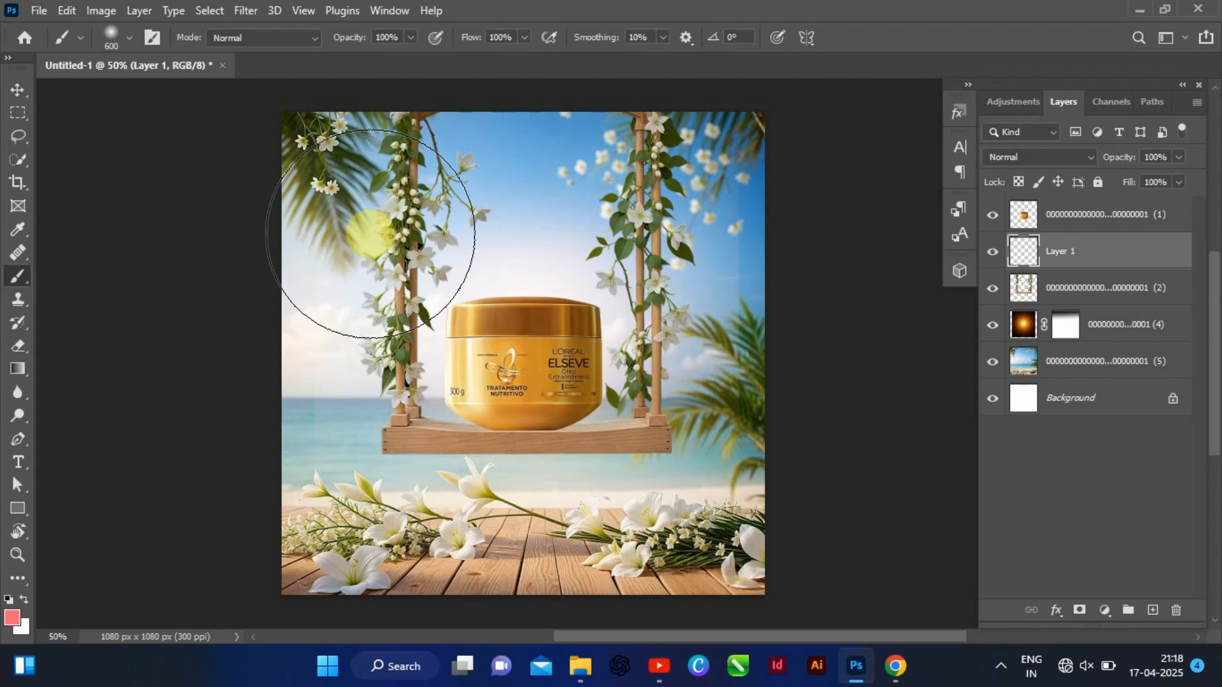
{"action": "key", "text": "bracketleft"}
{"action": "key", "text": "bracketleft"}
{"action": "key", "text": "bracketleft"}
{"action": "key", "text": "bracketleft"}
{"action": "key", "text": "bracketleft"}
{"action": "key", "text": "bracketleft"}
{"action": "key", "text": "bracketleft"}
{"action": "key", "text": "bracketleft"}
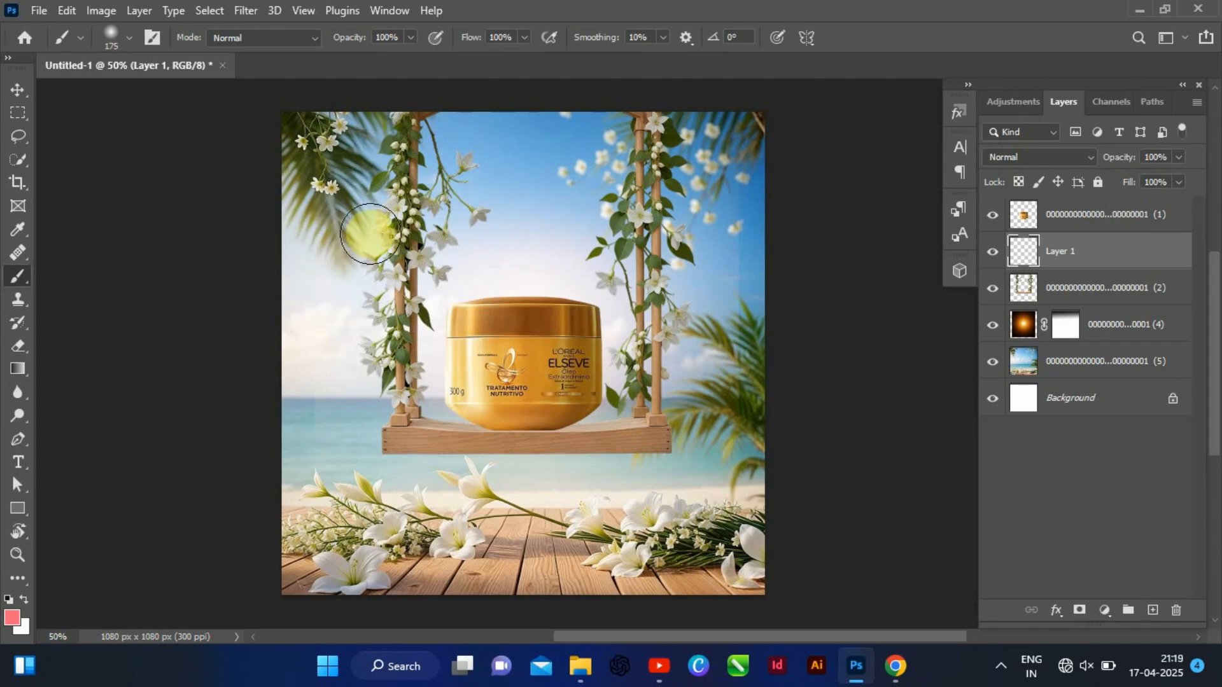
{"action": "key", "text": "bracketleft"}
{"action": "key", "text": "bracketleft"}
{"action": "key", "text": "bracketleft"}
{"action": "key", "text": "bracketleft"}
{"action": "key", "text": "bracketleft"}
{"action": "left_click", "coordinate": [509, 252]}
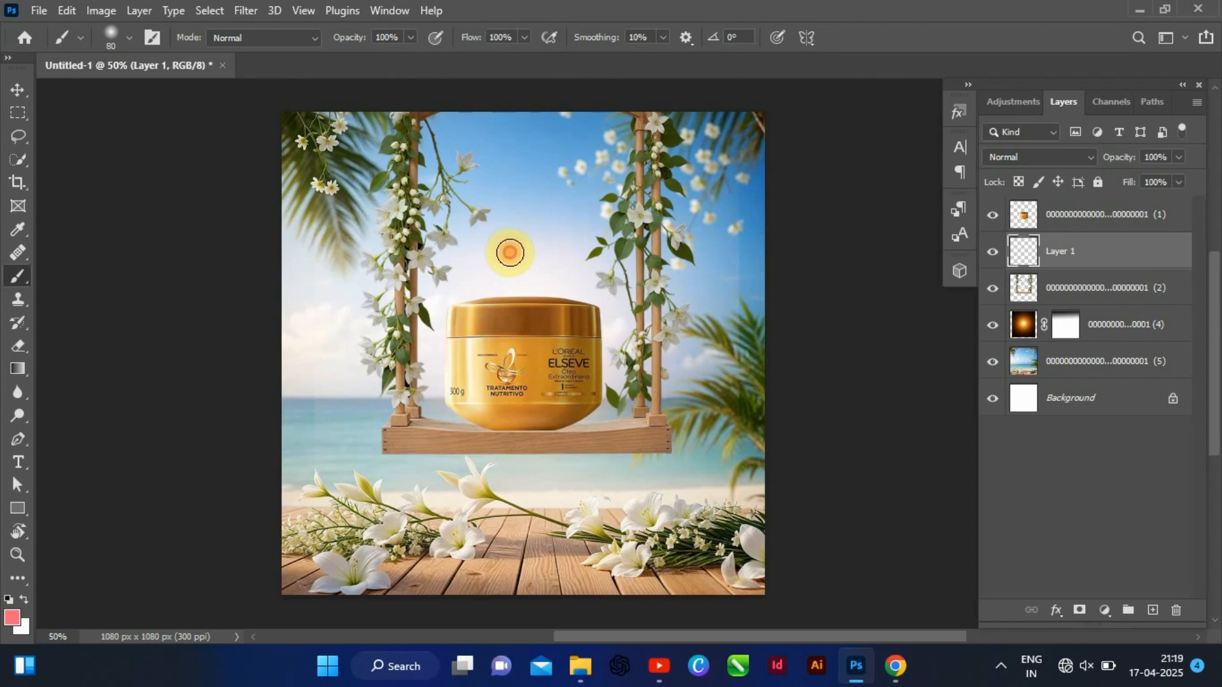
{"action": "key", "text": "ctrl+z"}
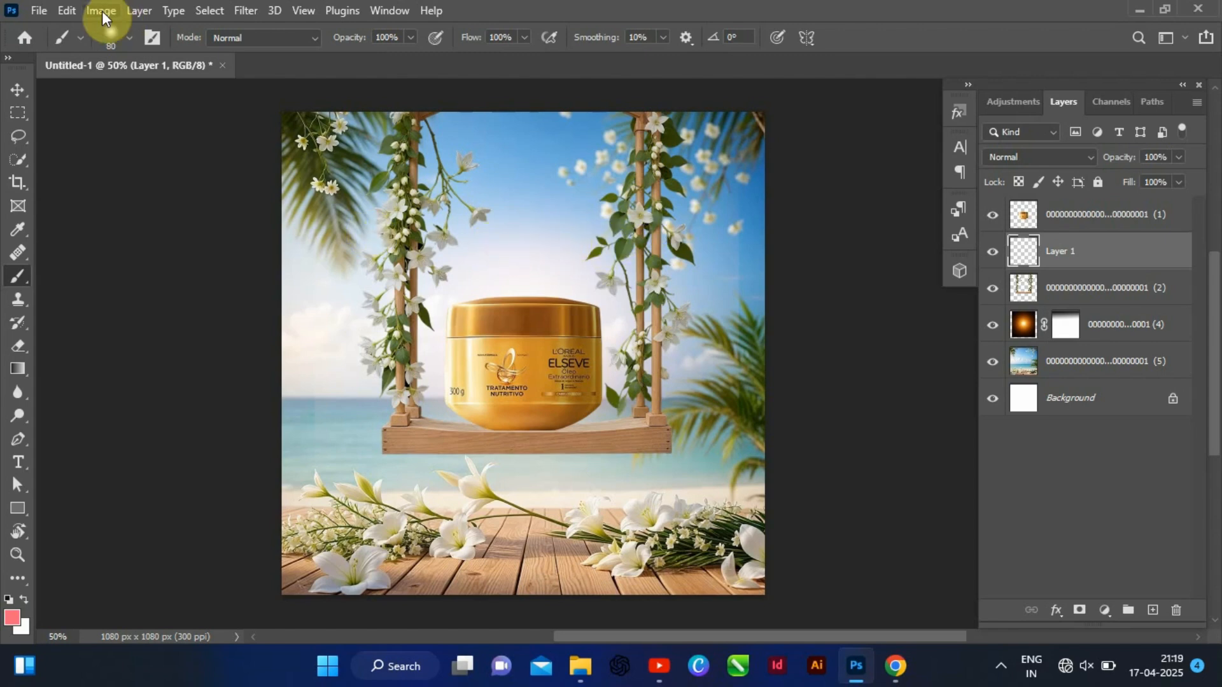
Set the foreground colour to near-black #050001 and paint one soft round spot in the sky above the jar on Layer 1
{"action": "left_click", "coordinate": [11, 617]}
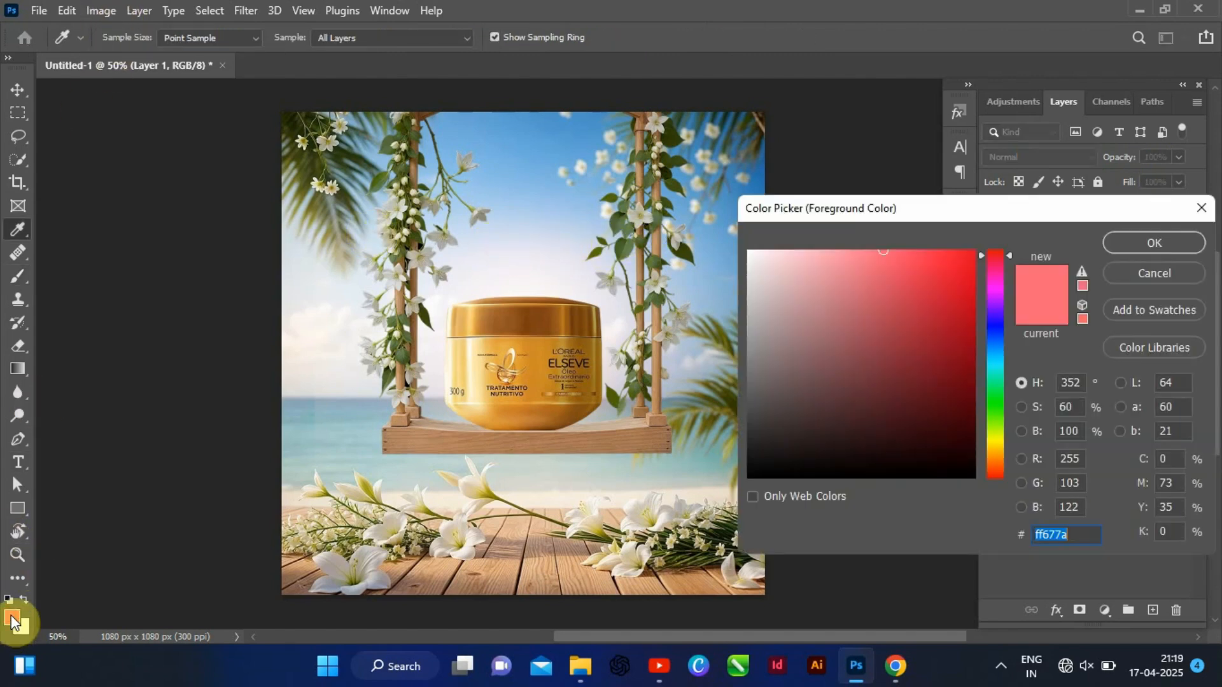
{"action": "left_click", "coordinate": [971, 475]}
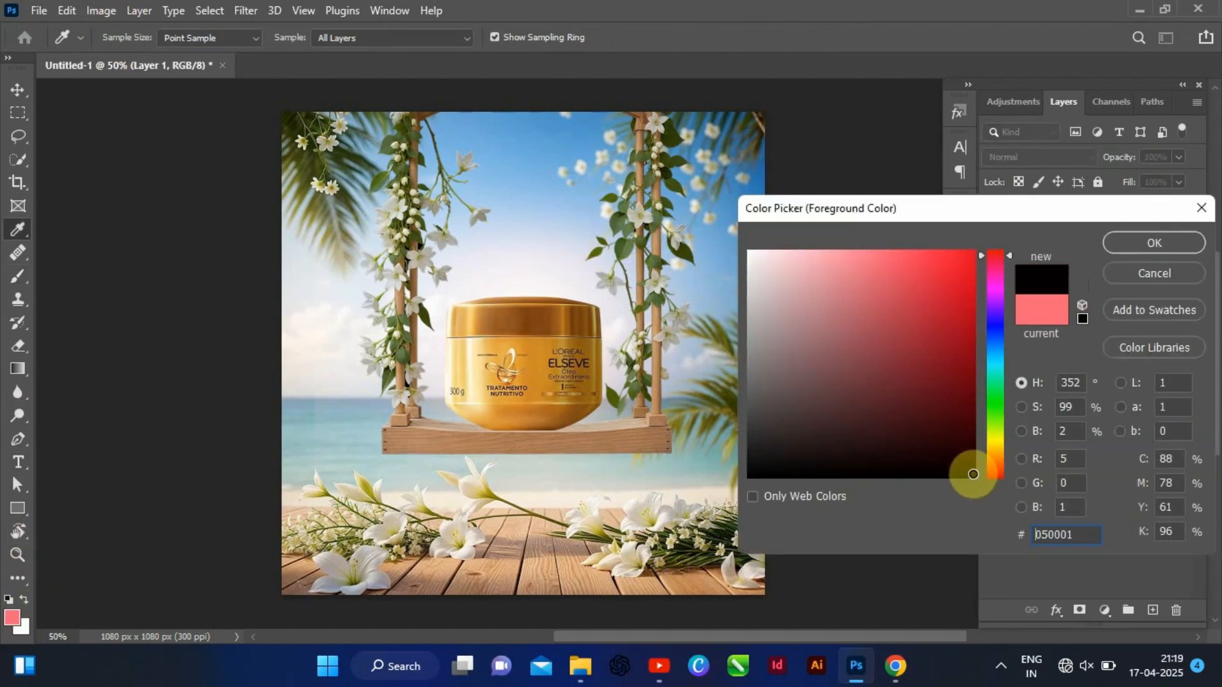
{"action": "left_click", "coordinate": [1154, 242]}
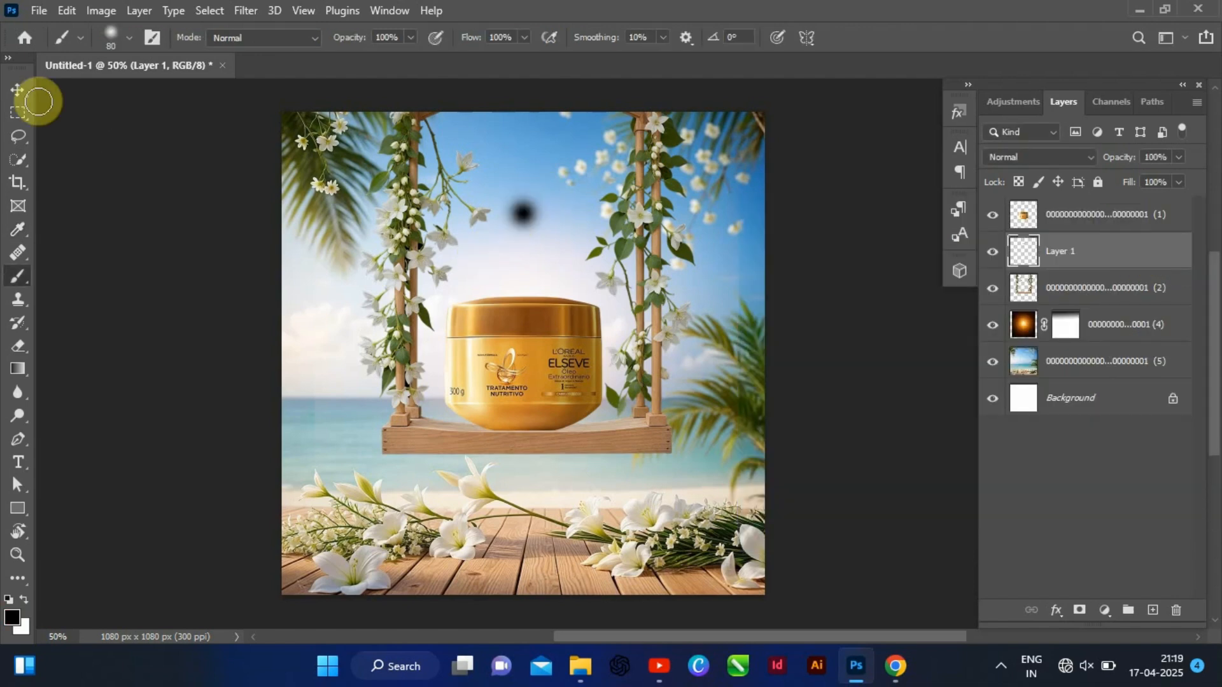
Stretch the soft black spot horizontally to about 410%, flatten it, and place it under the jar's base as a contact shadow
{"action": "left_click", "coordinate": [18, 90]}
{"action": "left_click", "coordinate": [541, 239]}
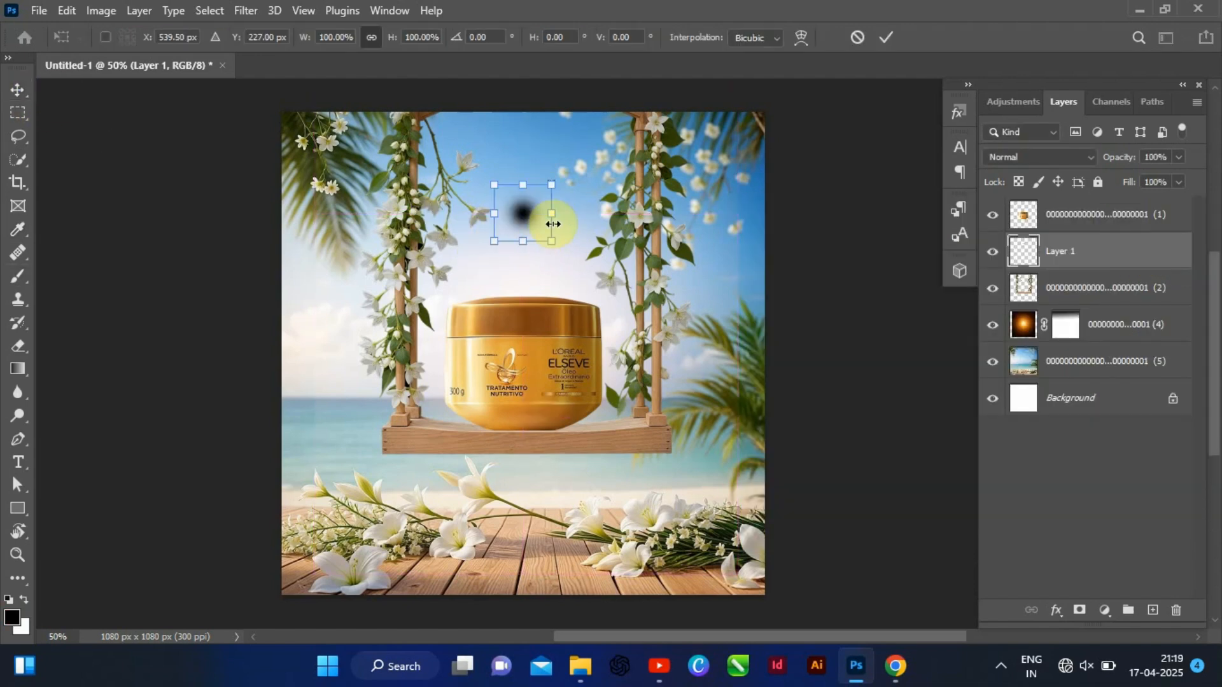
{"action": "left_click_drag", "start_coordinate": [551, 214], "coordinate": [726, 226]}
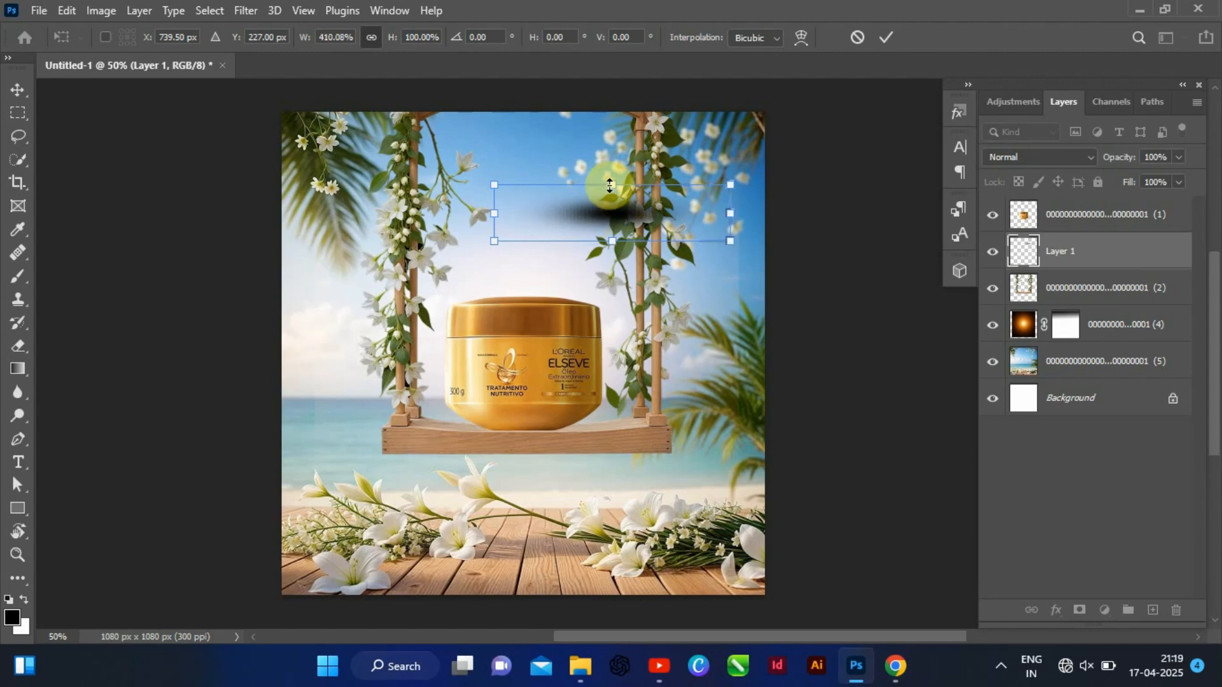
{"action": "mouse_move", "coordinate": [612, 185]}
{"action": "left_mouse_down"}
{"action": "mouse_move", "coordinate": [624, 235]}
{"action": "mouse_move", "coordinate": [575, 406]}
{"action": "mouse_move", "coordinate": [529, 429]}
{"action": "left_mouse_up"}
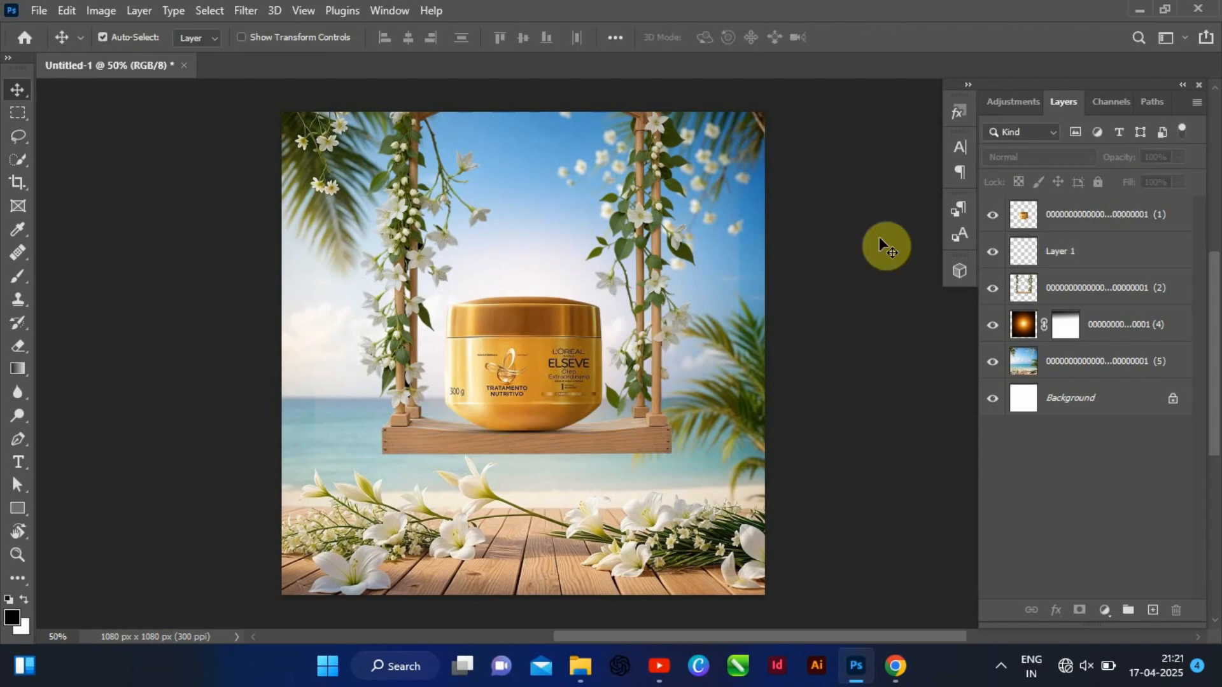
Add an empty layer above Layer 1 and paint a solid black patch below the jar with the soft 80 px Brush, covering the seat's middle
{"action": "left_click", "coordinate": [1080, 251]}
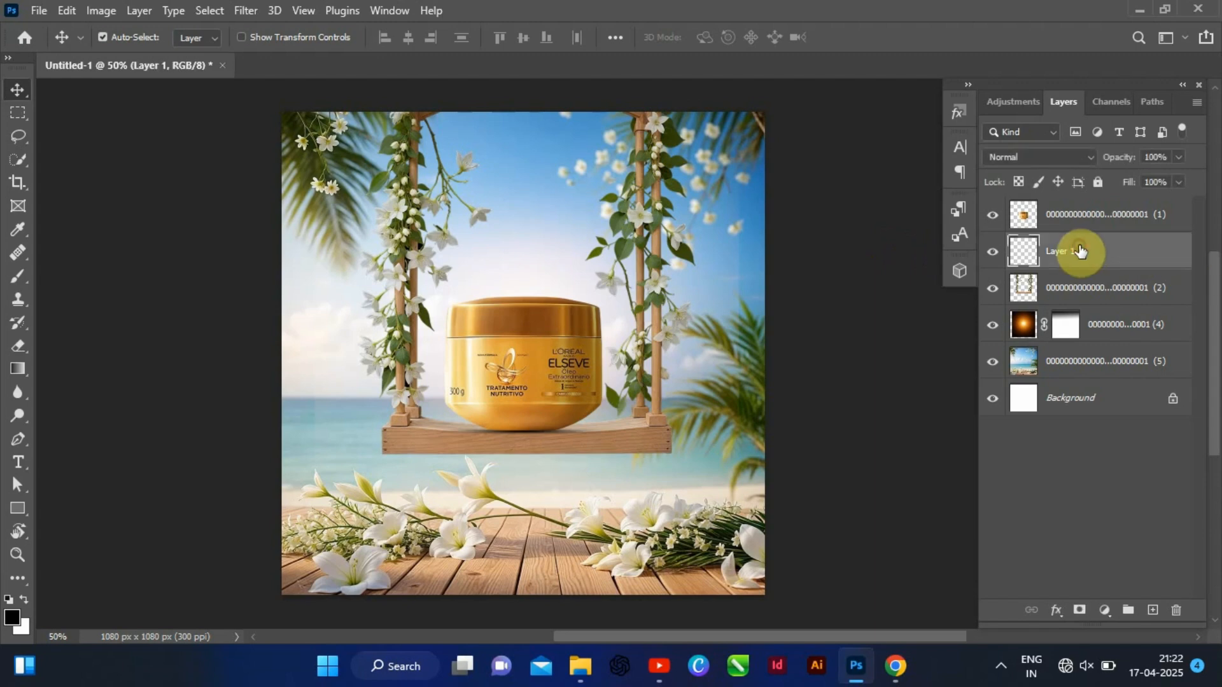
{"action": "left_click", "coordinate": [1153, 609]}
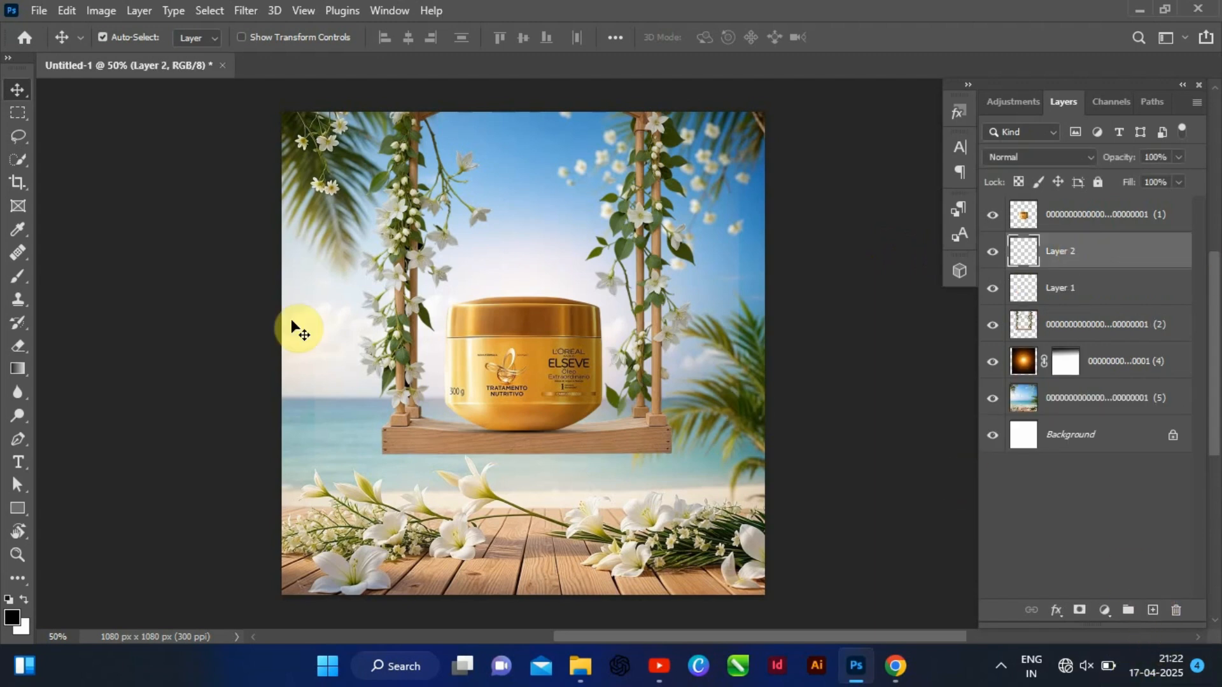
{"action": "left_click", "coordinate": [17, 274]}
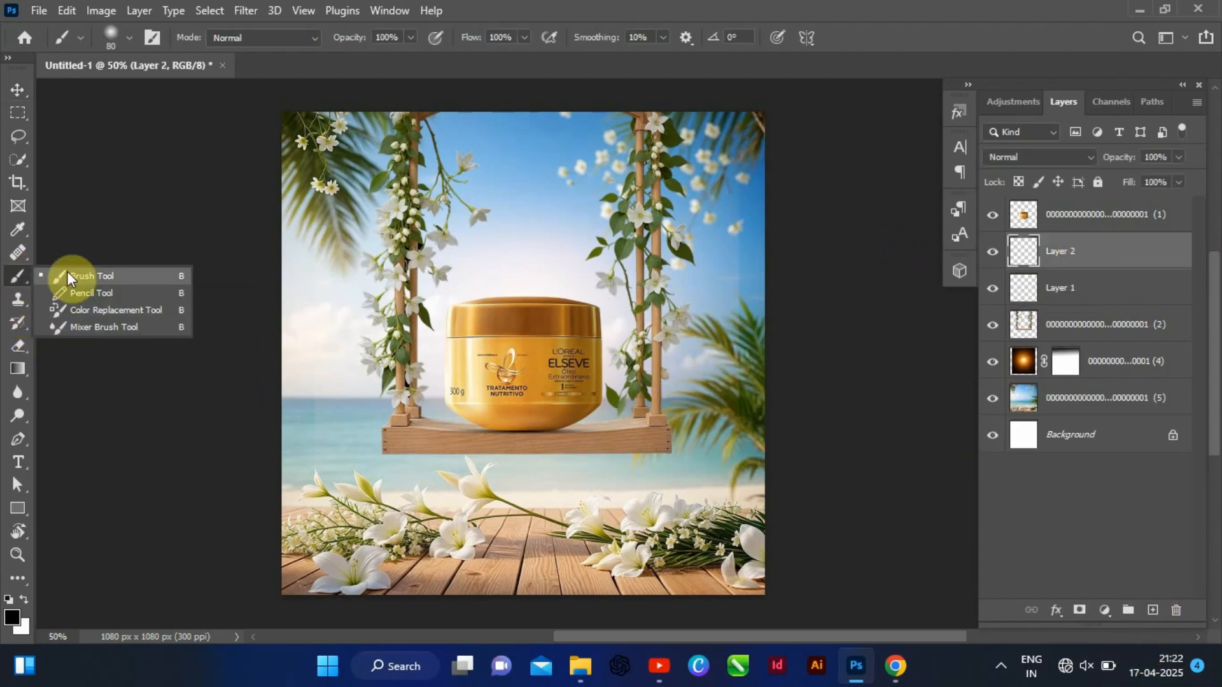
{"action": "left_click", "coordinate": [68, 275]}
{"action": "left_click", "coordinate": [128, 37]}
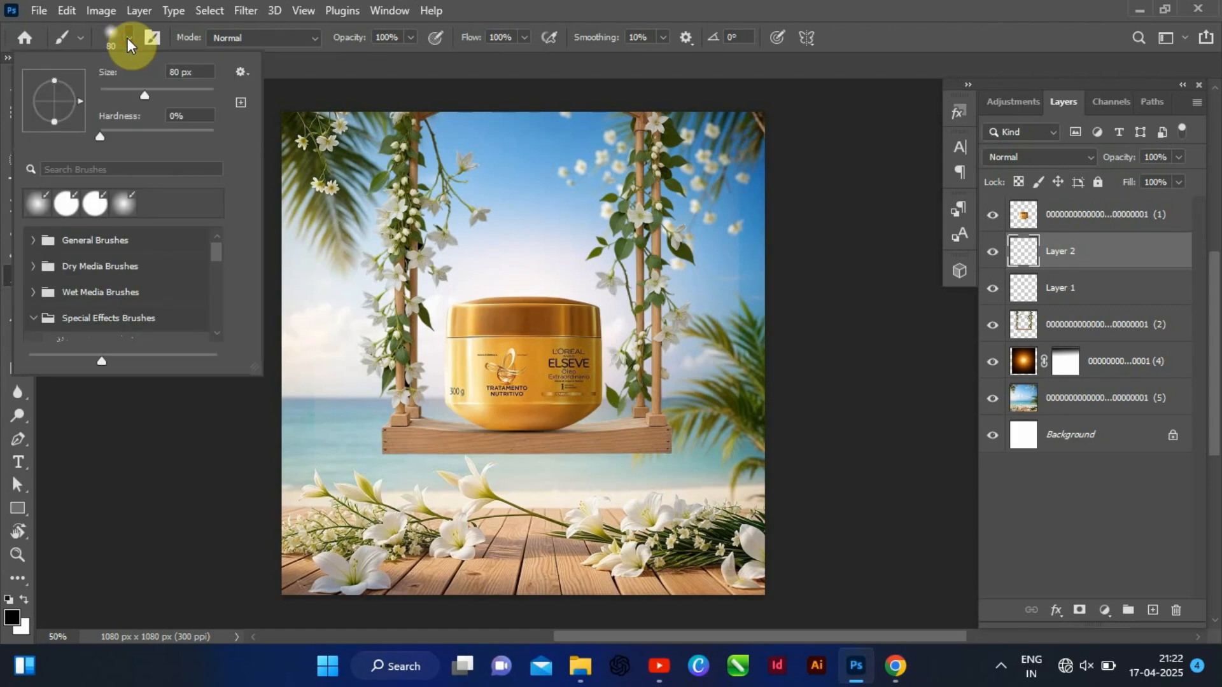
{"action": "left_click", "coordinate": [121, 314]}
{"action": "scroll", "coordinate": [119, 293], "scroll_direction": "down", "scroll_amount": 5}
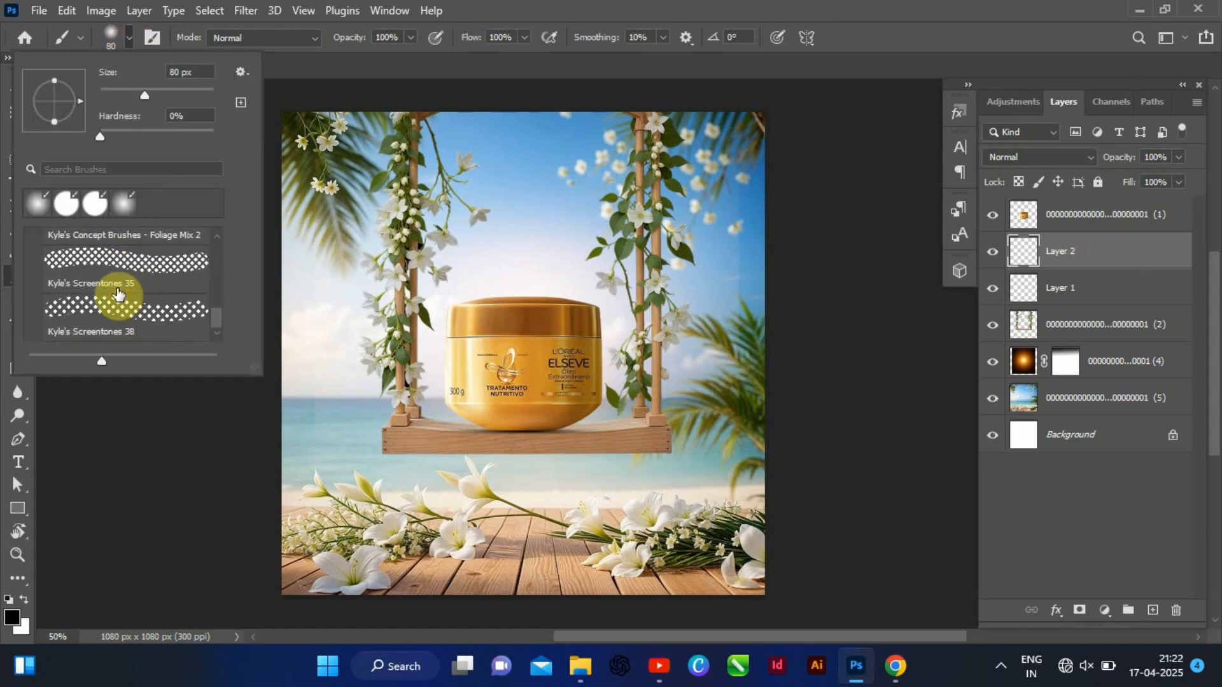
{"action": "scroll", "coordinate": [119, 293], "scroll_direction": "up", "scroll_amount": 10}
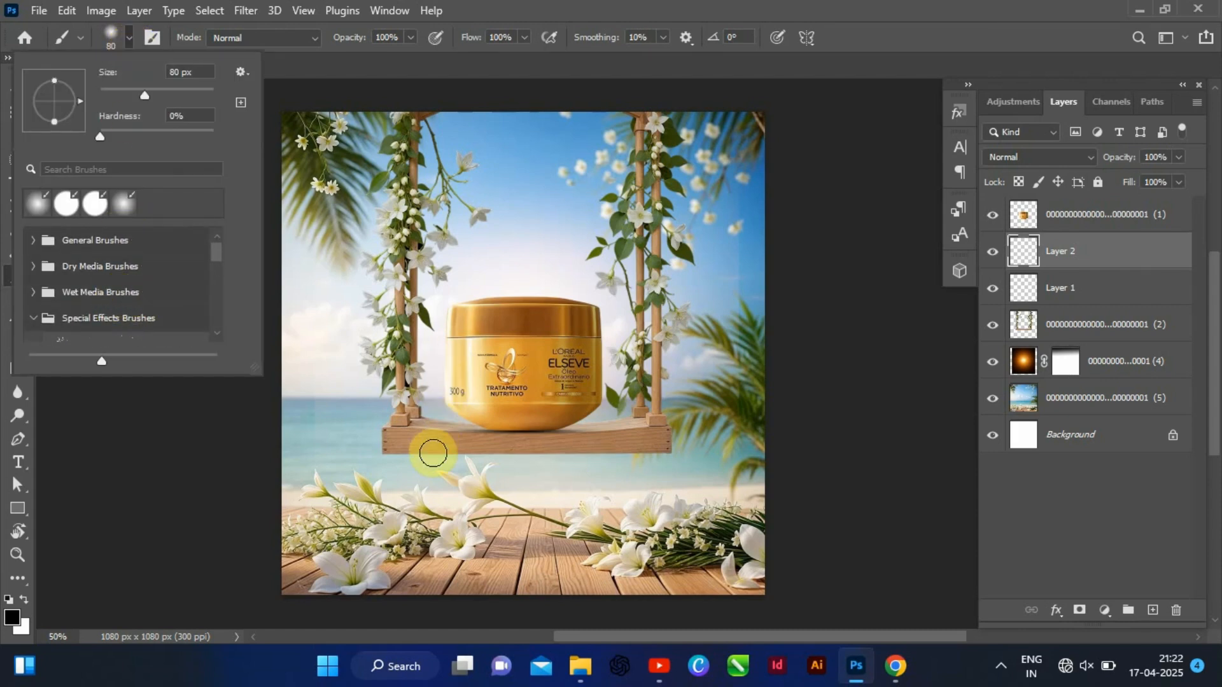
{"action": "mouse_move", "coordinate": [469, 447]}
{"action": "left_mouse_down"}
{"action": "mouse_move", "coordinate": [498, 479]}
{"action": "mouse_move", "coordinate": [531, 485]}
{"action": "left_mouse_up"}
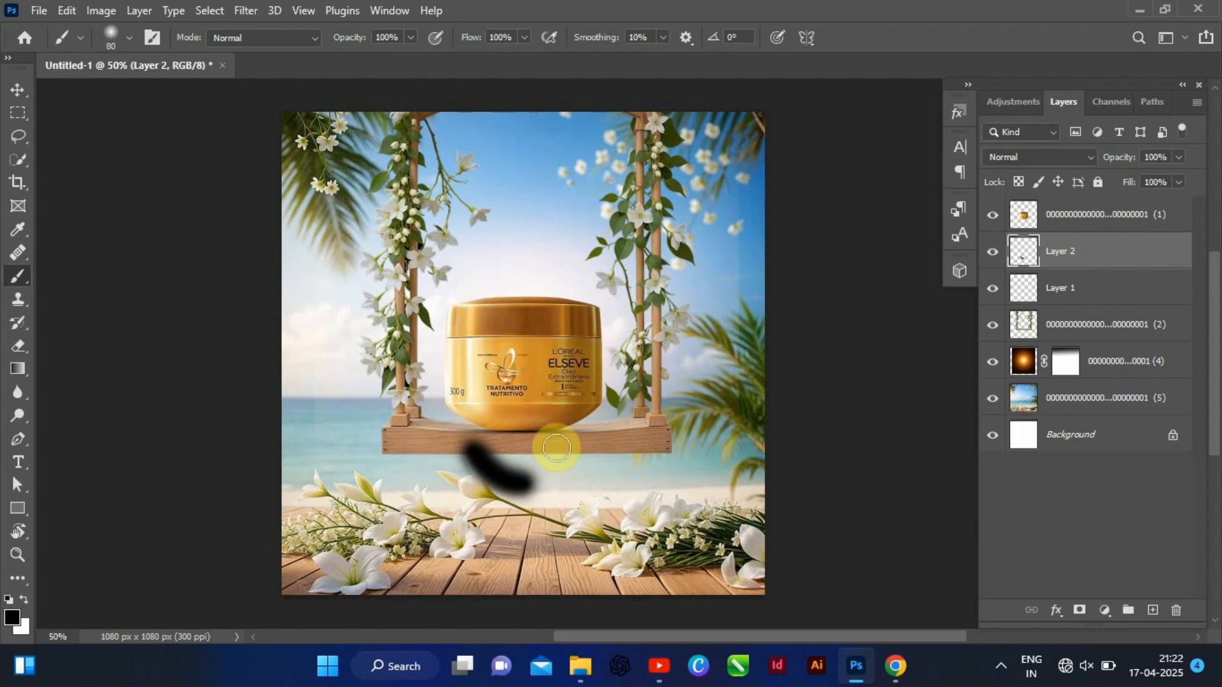
{"action": "mouse_move", "coordinate": [555, 448]}
{"action": "left_mouse_down"}
{"action": "mouse_move", "coordinate": [525, 488]}
{"action": "mouse_move", "coordinate": [477, 436]}
{"action": "mouse_move", "coordinate": [545, 436]}
{"action": "mouse_move", "coordinate": [505, 464]}
{"action": "mouse_move", "coordinate": [493, 445]}
{"action": "mouse_move", "coordinate": [513, 445]}
{"action": "mouse_move", "coordinate": [483, 442]}
{"action": "left_mouse_up"}
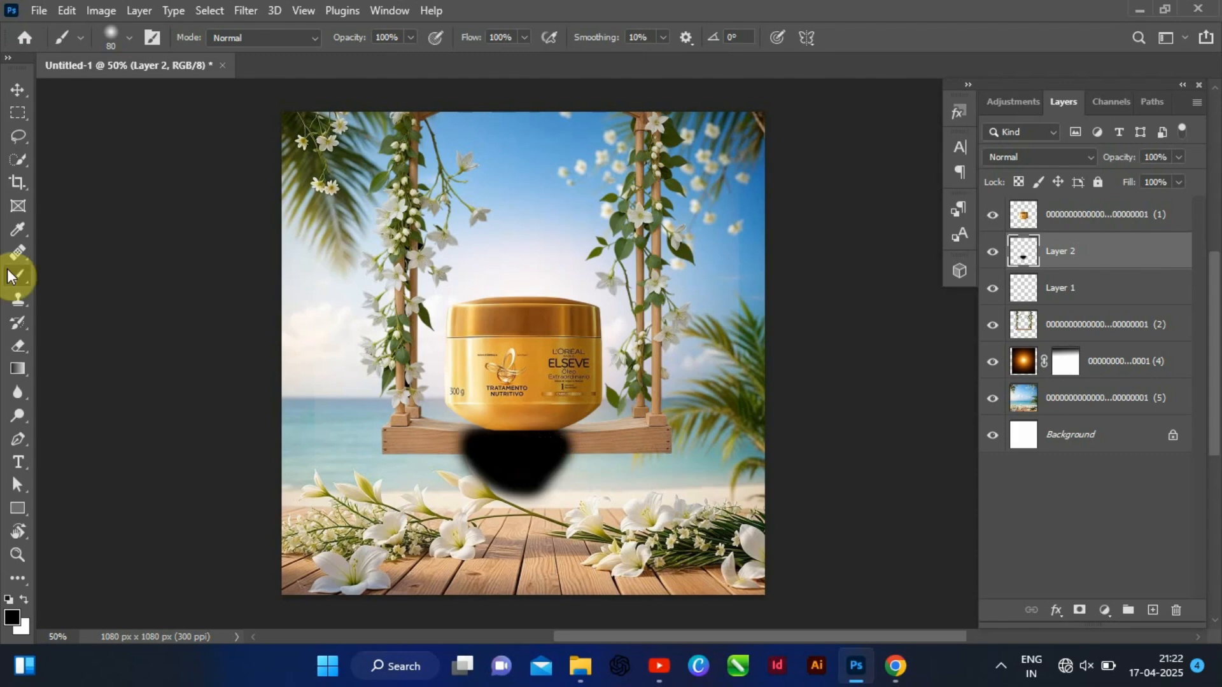
Set the painted black patch's layer to Overlay blending, and move Layer 1 above it in the layer stack
{"action": "left_click", "coordinate": [18, 89]}
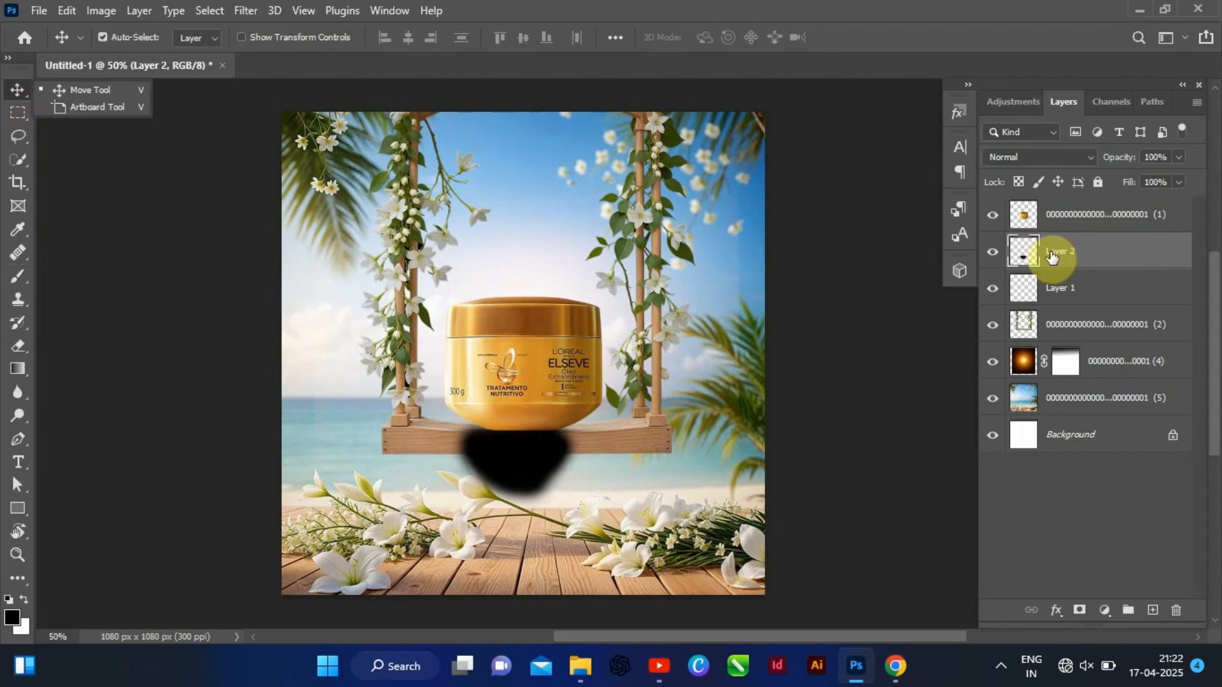
{"action": "left_click", "coordinate": [1090, 157]}
{"action": "left_click", "coordinate": [1029, 374]}
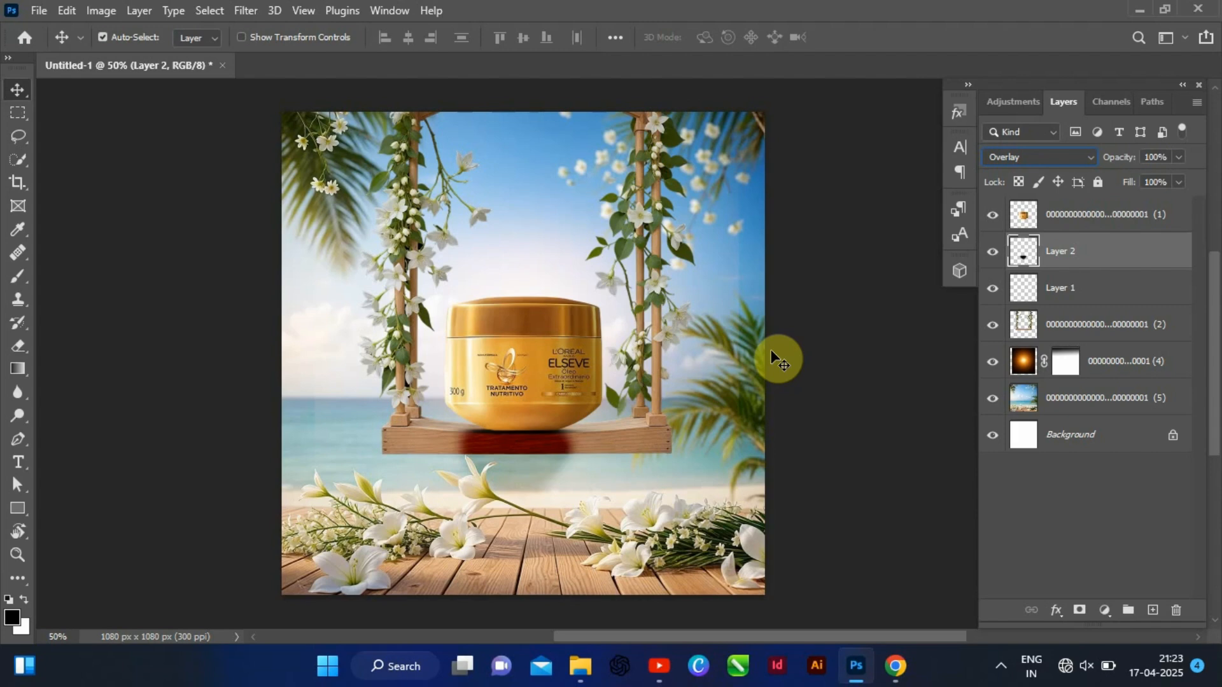
{"action": "left_click_drag", "start_coordinate": [1080, 286], "coordinate": [1080, 248]}
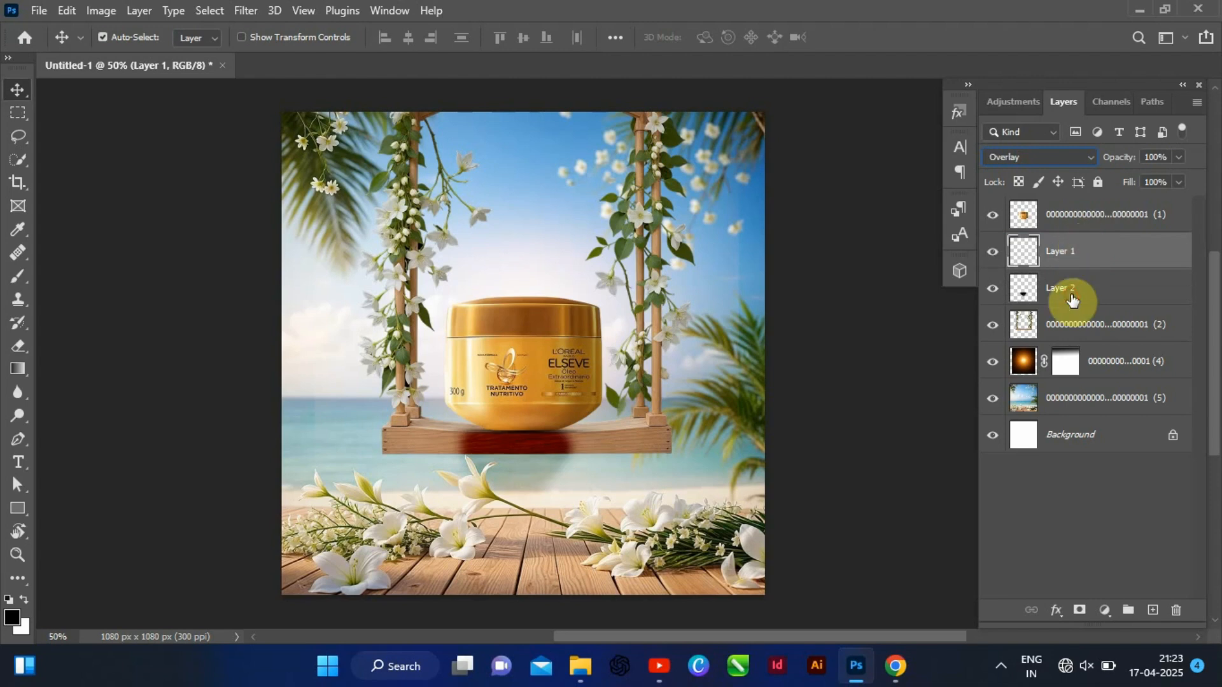
{"action": "left_click", "coordinate": [1072, 299]}
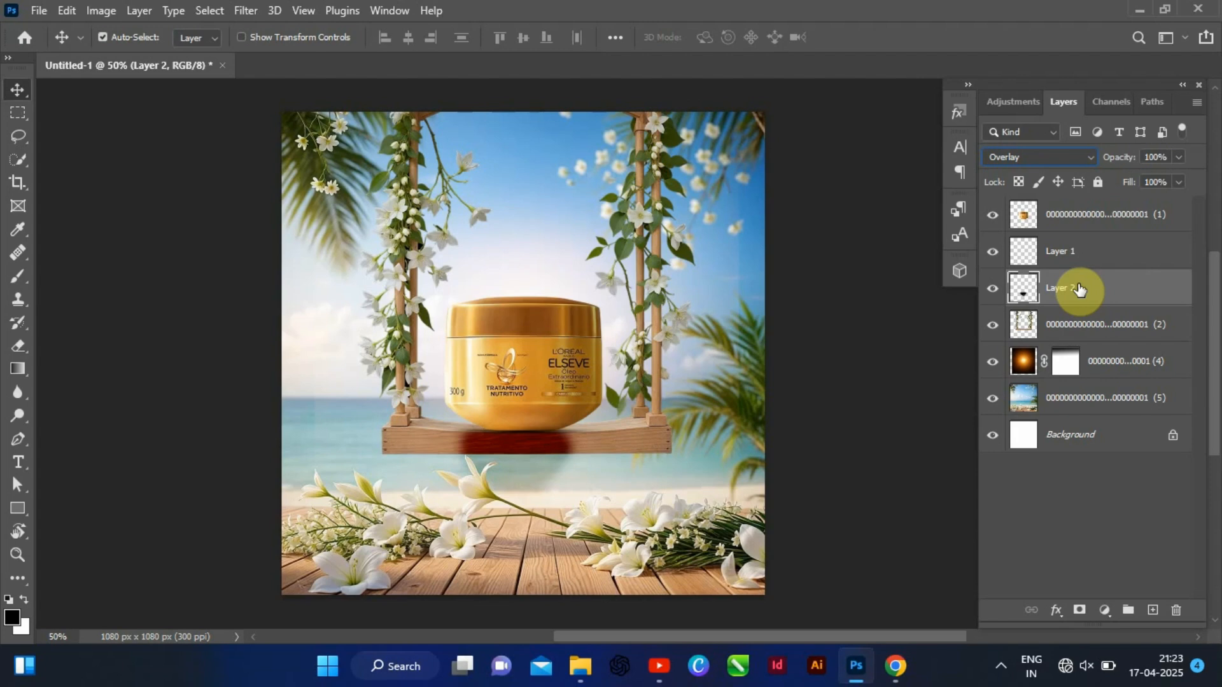
{"action": "right_click", "coordinate": [1069, 291]}
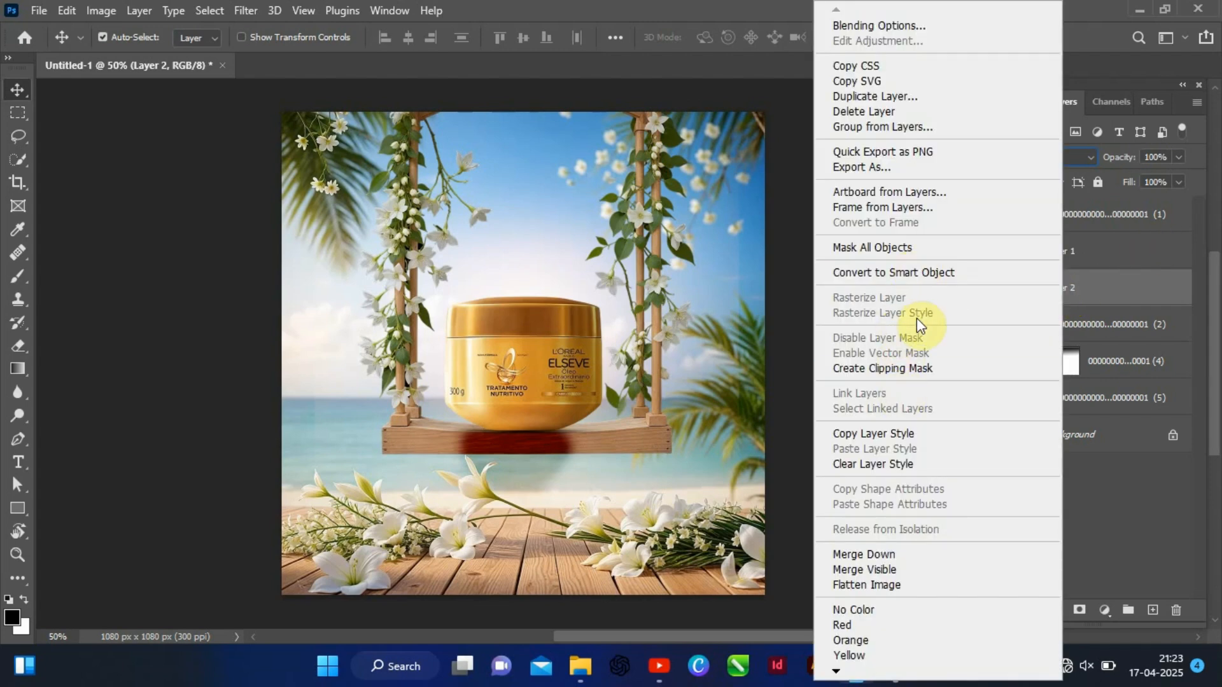
{"action": "left_click", "coordinate": [1113, 281]}
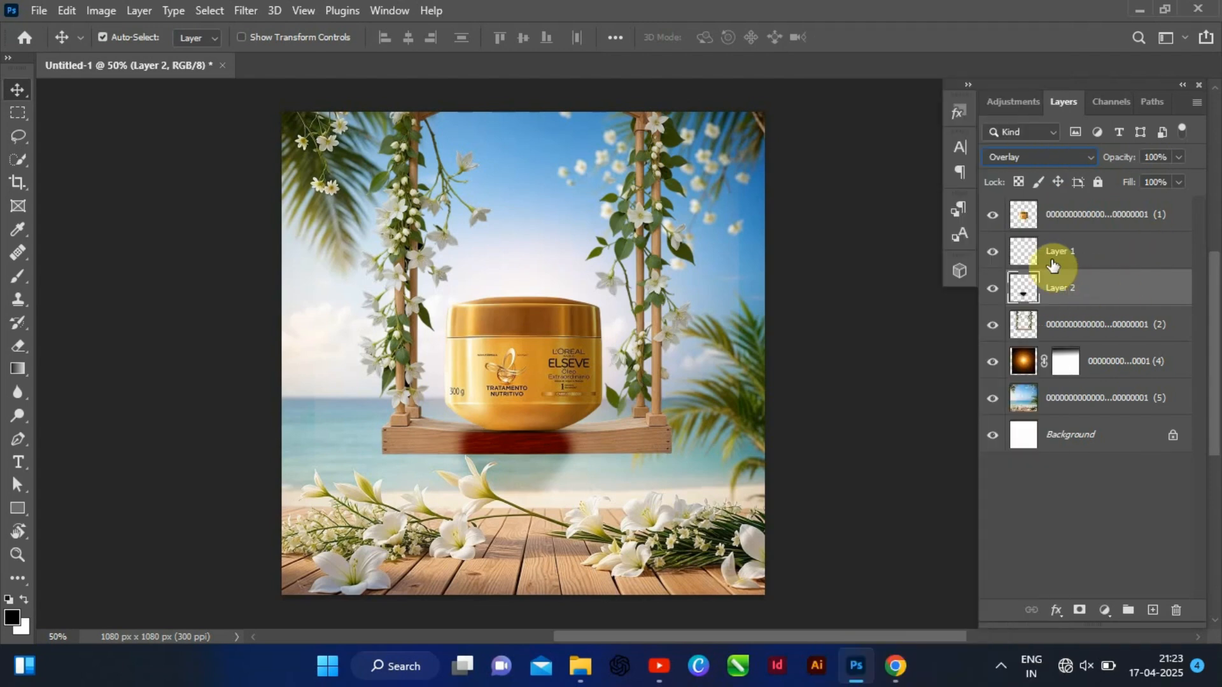
{"action": "right_click", "coordinate": [1071, 298]}
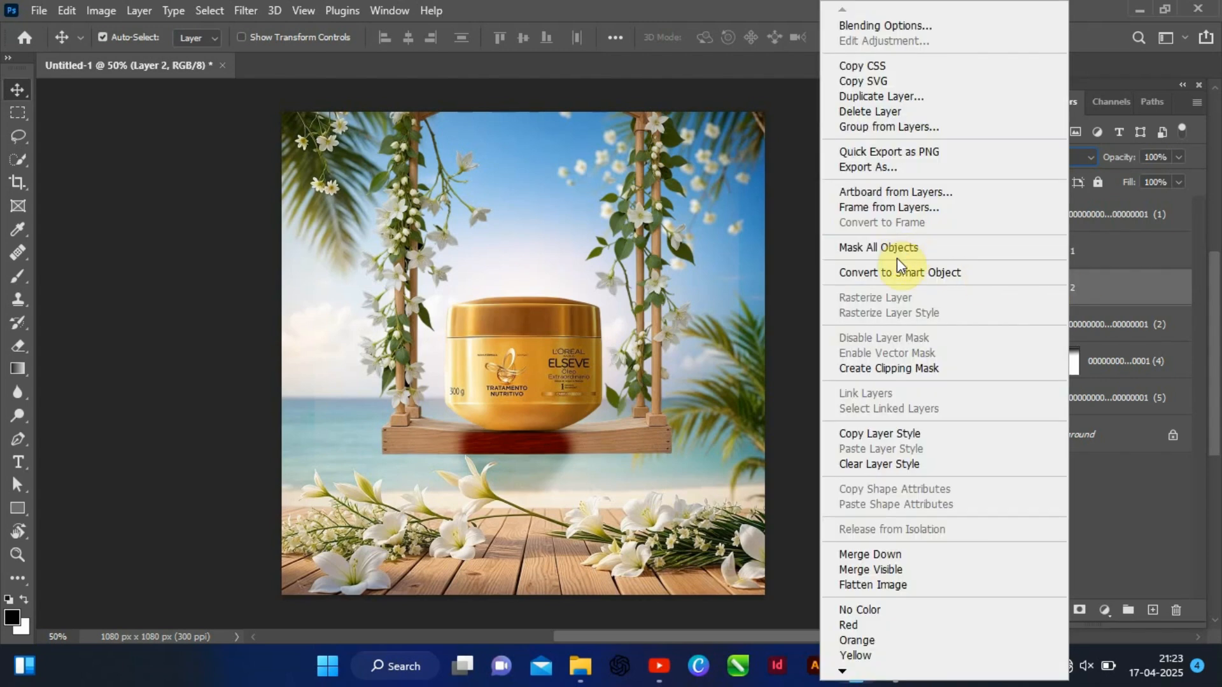
{"action": "left_click", "coordinate": [1137, 289]}
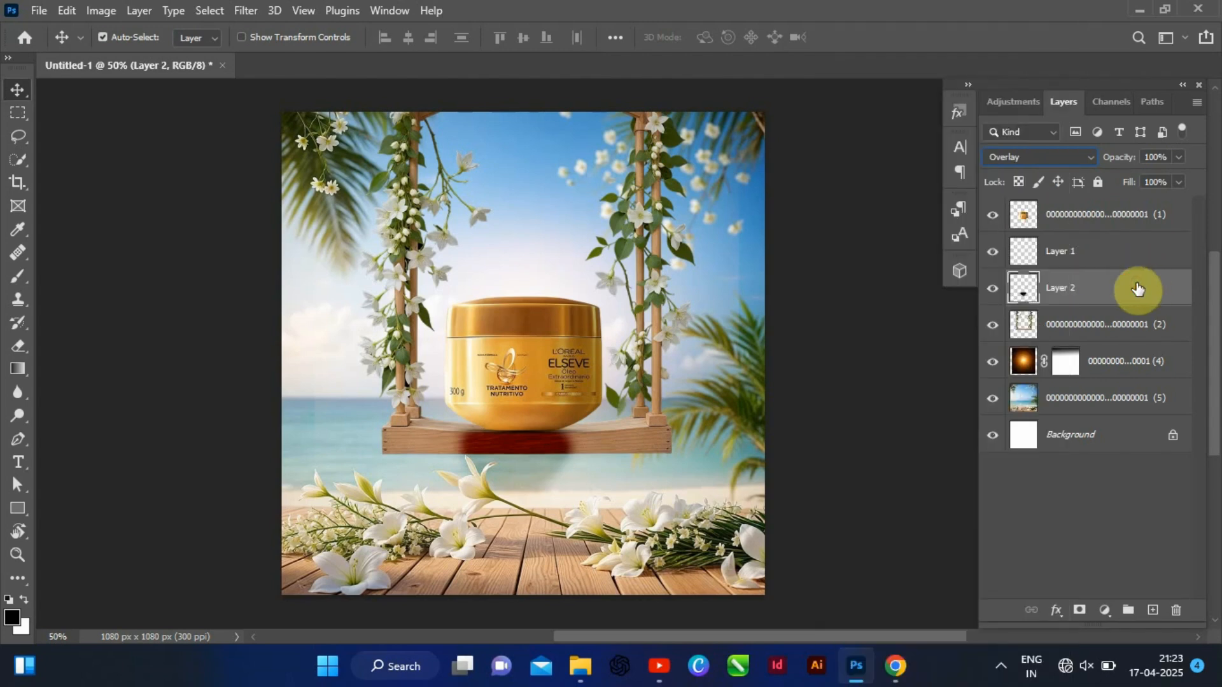
{"action": "left_click", "coordinate": [992, 288]}
{"action": "left_click", "coordinate": [992, 289]}
Try converting Layer 2 with the black patch to a smart object
{"action": "right_click", "coordinate": [1055, 294]}
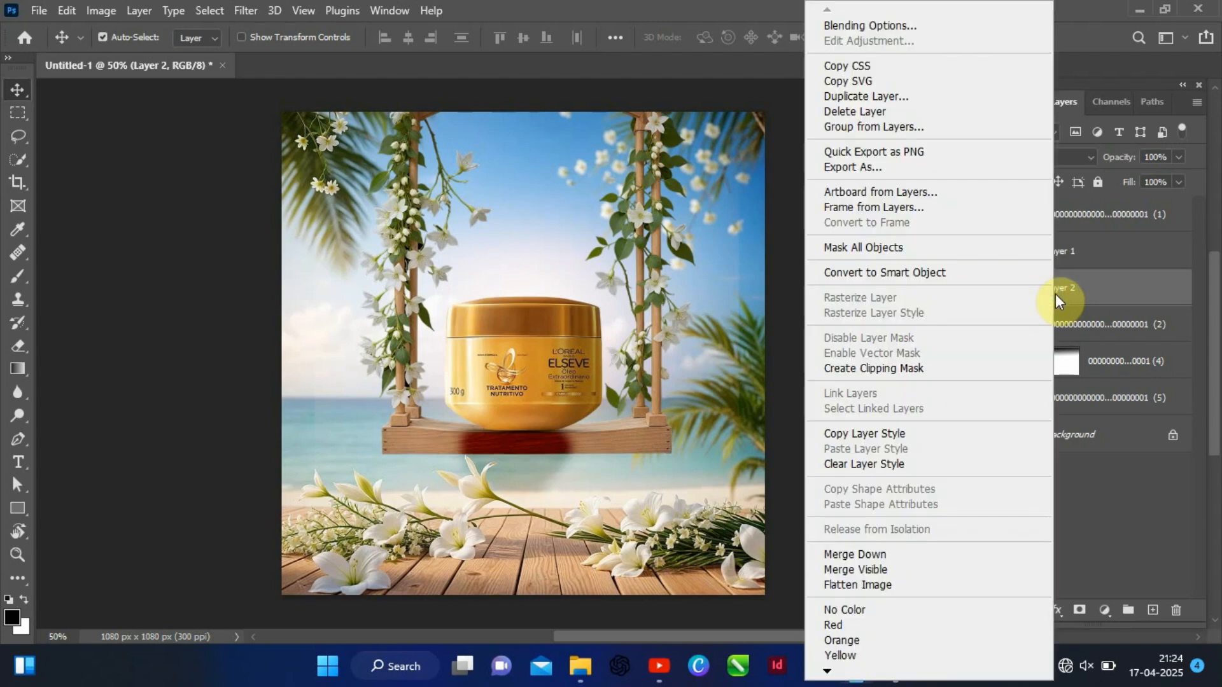
{"action": "left_click", "coordinate": [929, 272]}
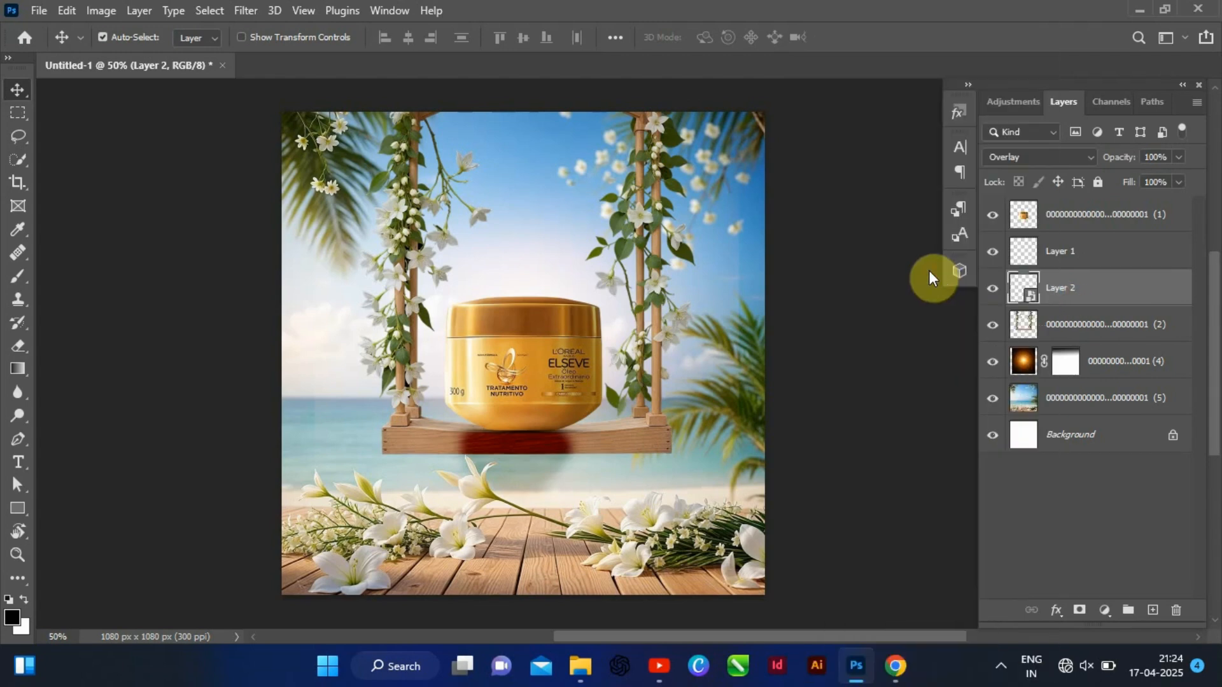
{"action": "right_click", "coordinate": [1067, 288]}
{"action": "left_click", "coordinate": [896, 375]}
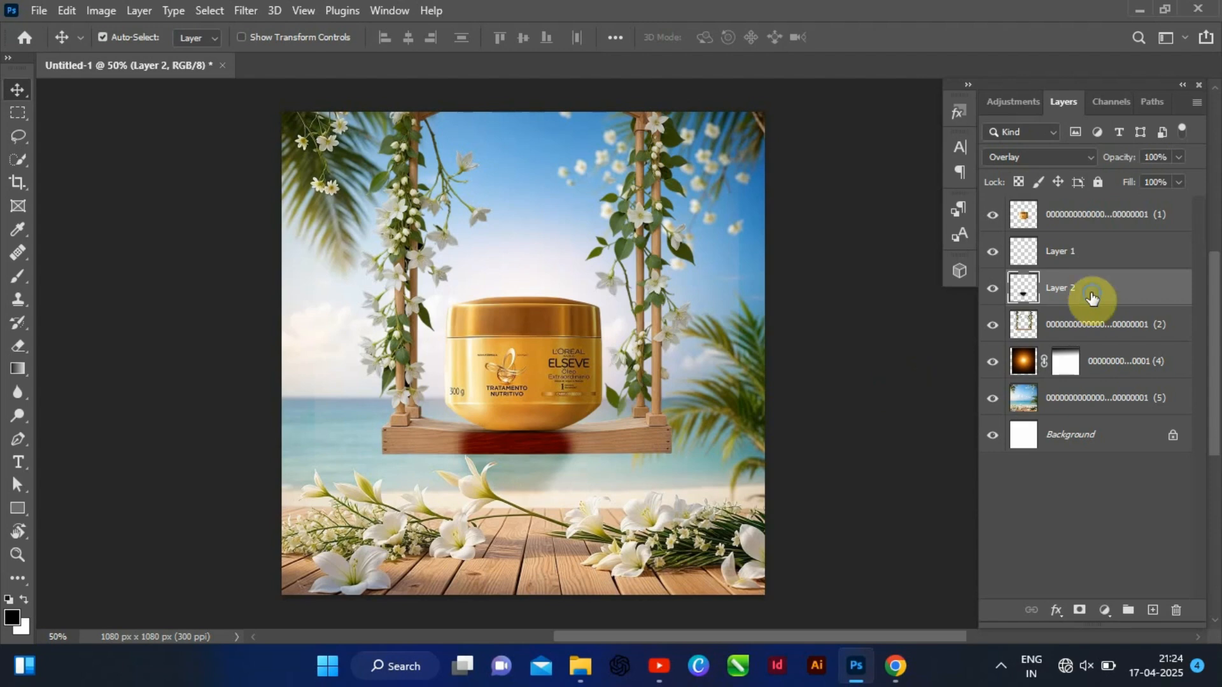
Clip Layer 2 to the swing layer beneath it and set its opacity to 29%
{"action": "right_click", "coordinate": [1085, 298]}
{"action": "left_click", "coordinate": [917, 367]}
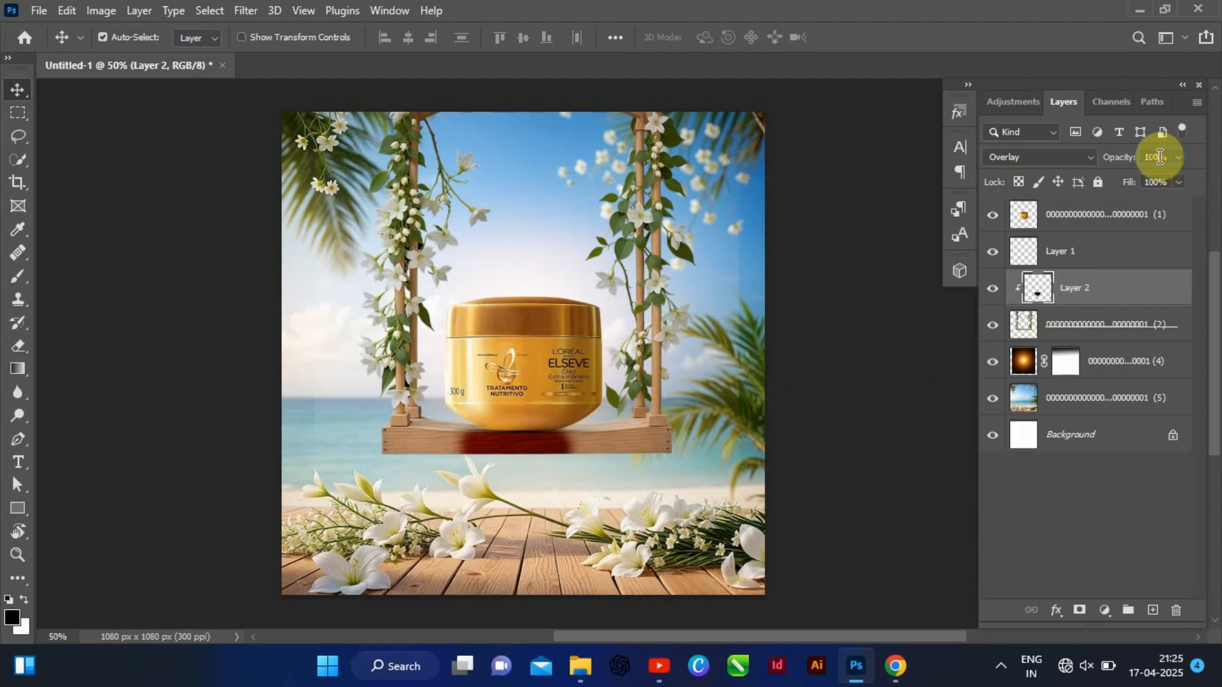
{"action": "type", "text": "29"}
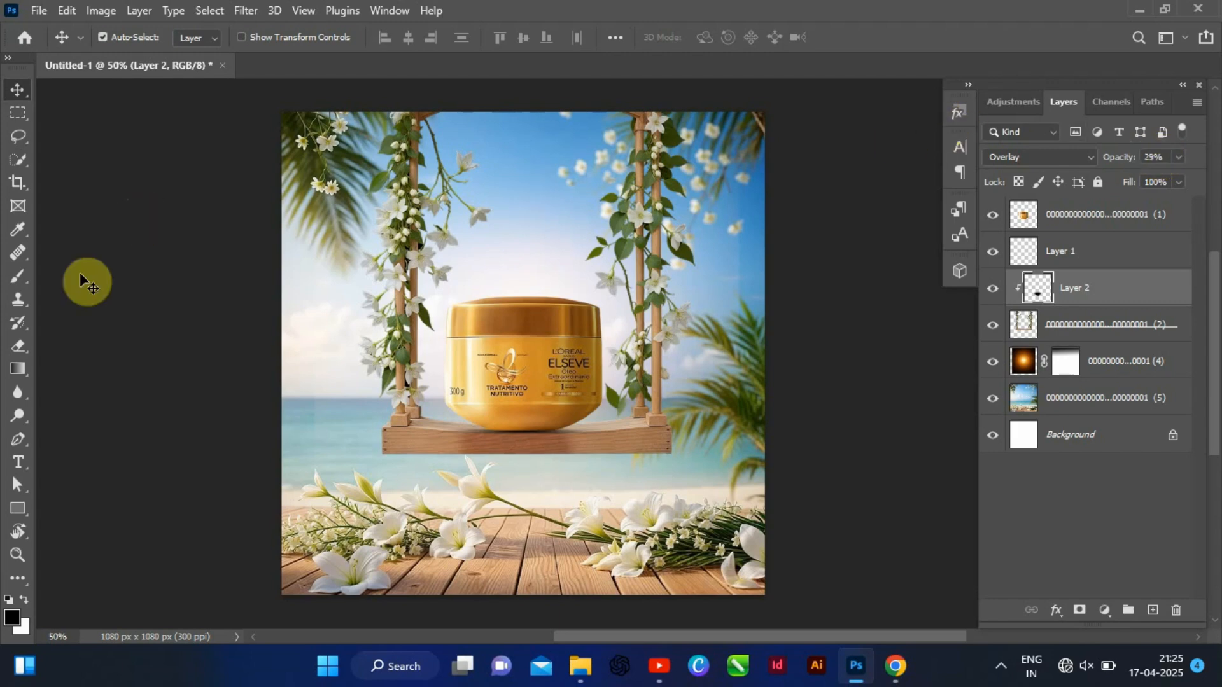
Lower the opacity of the clipped shadow on the swing seat to 11%
{"action": "left_click", "coordinate": [16, 280]}
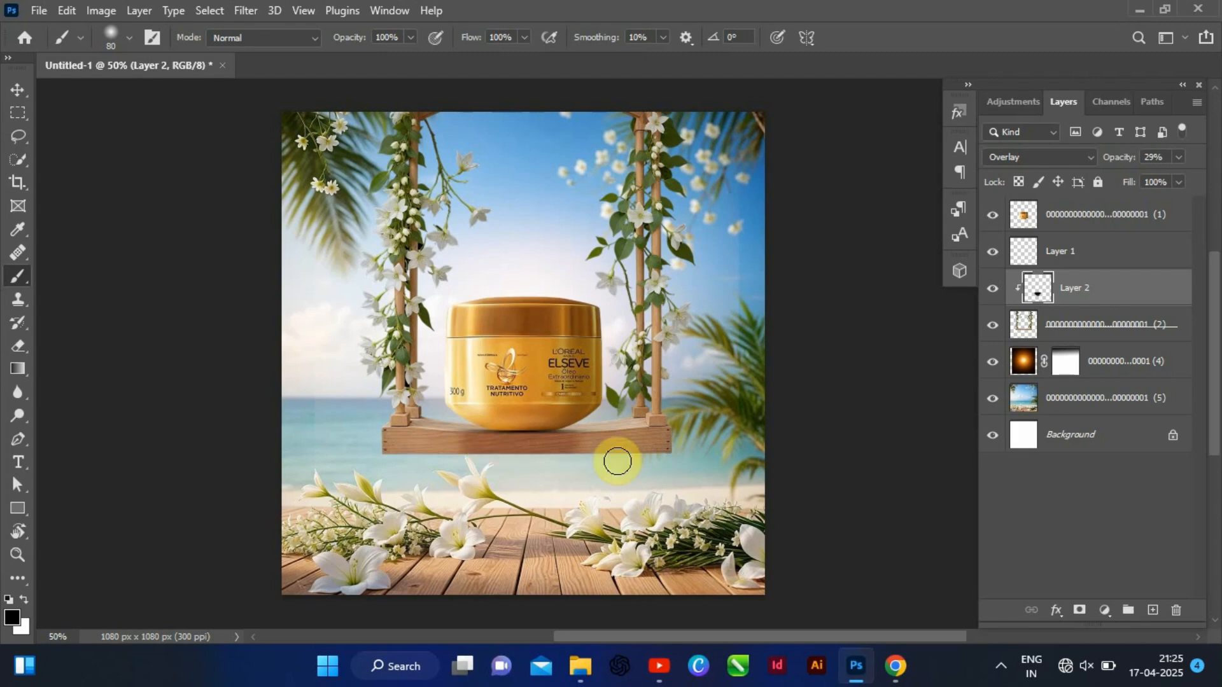
{"action": "left_click", "coordinate": [19, 90]}
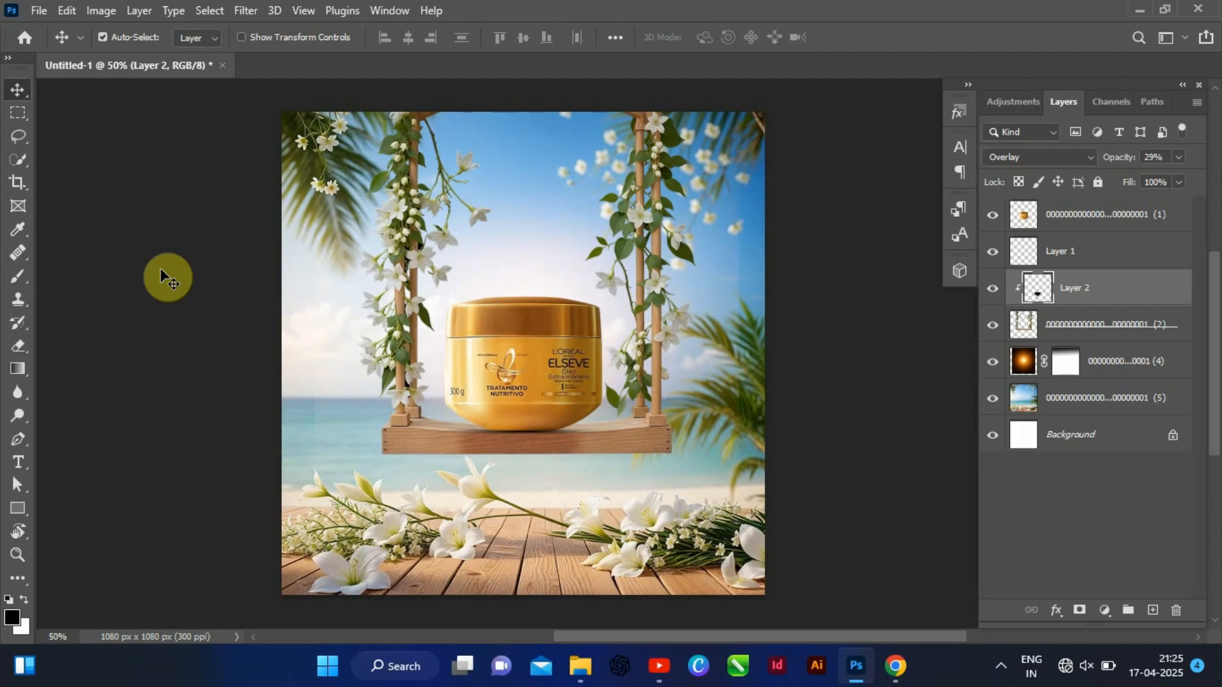
{"action": "left_click", "coordinate": [1178, 156]}
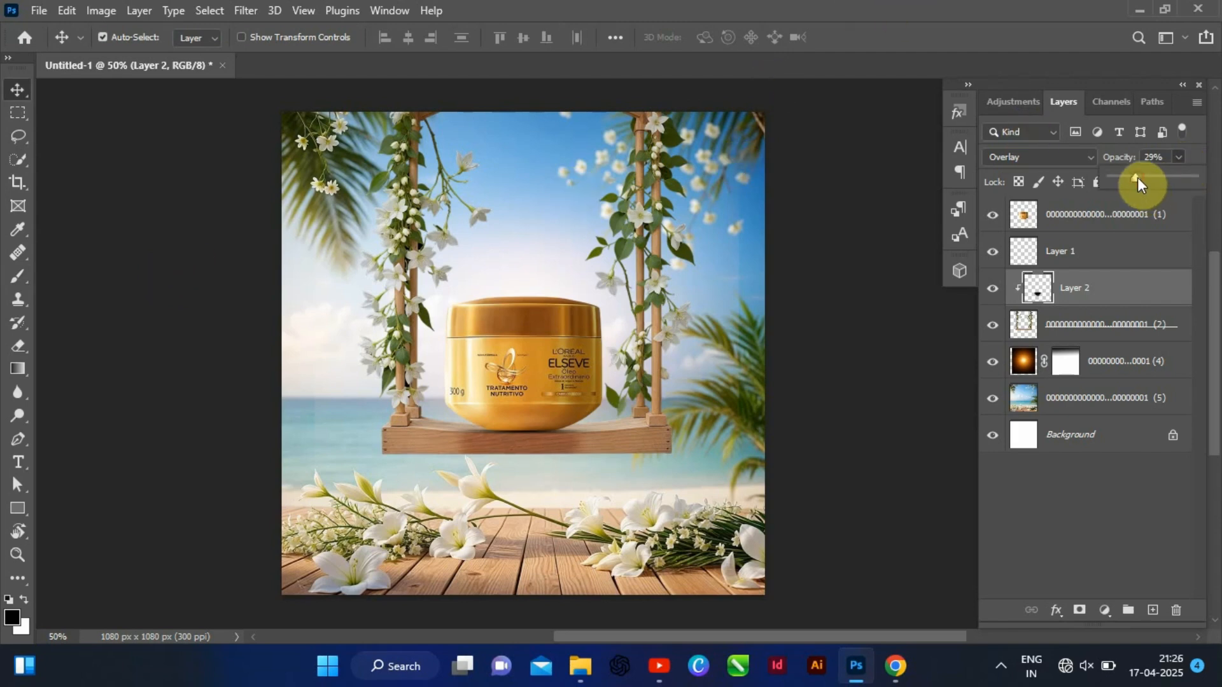
{"action": "left_click_drag", "start_coordinate": [1136, 182], "coordinate": [1125, 186]}
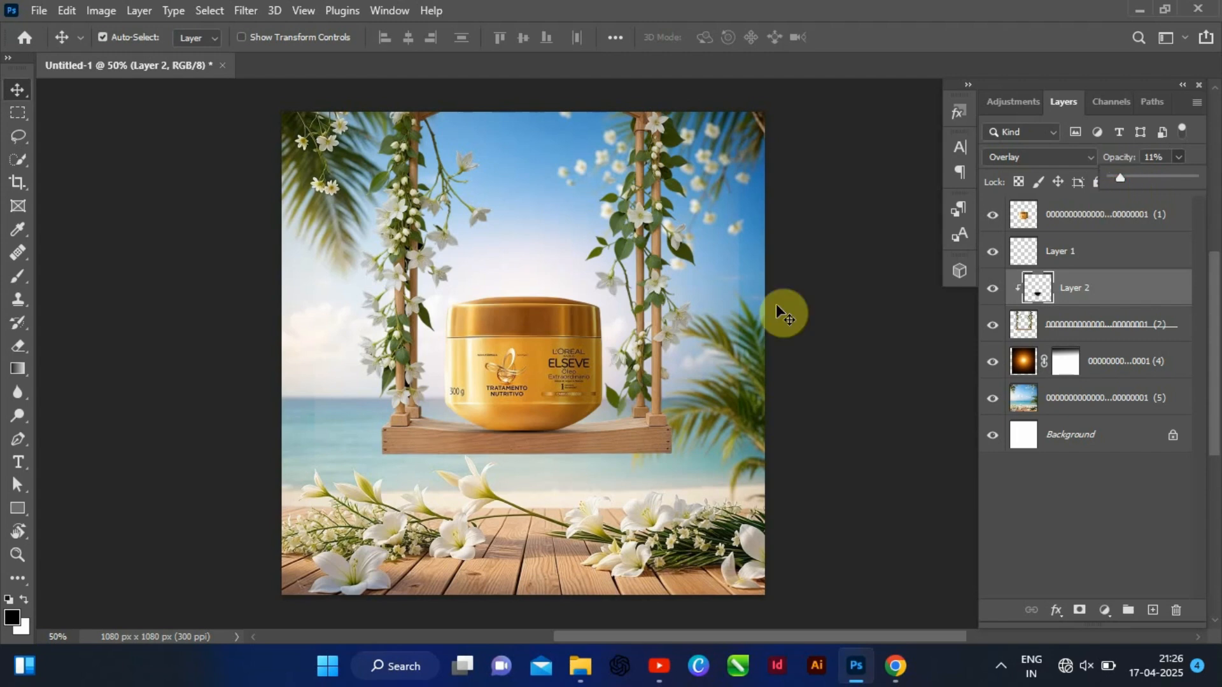
Add an empty layer clipped to the jar layer and fill it with 50% Gray in Normal mode at 100% opacity
{"action": "key", "text": "ctrl+shift+alt+n"}
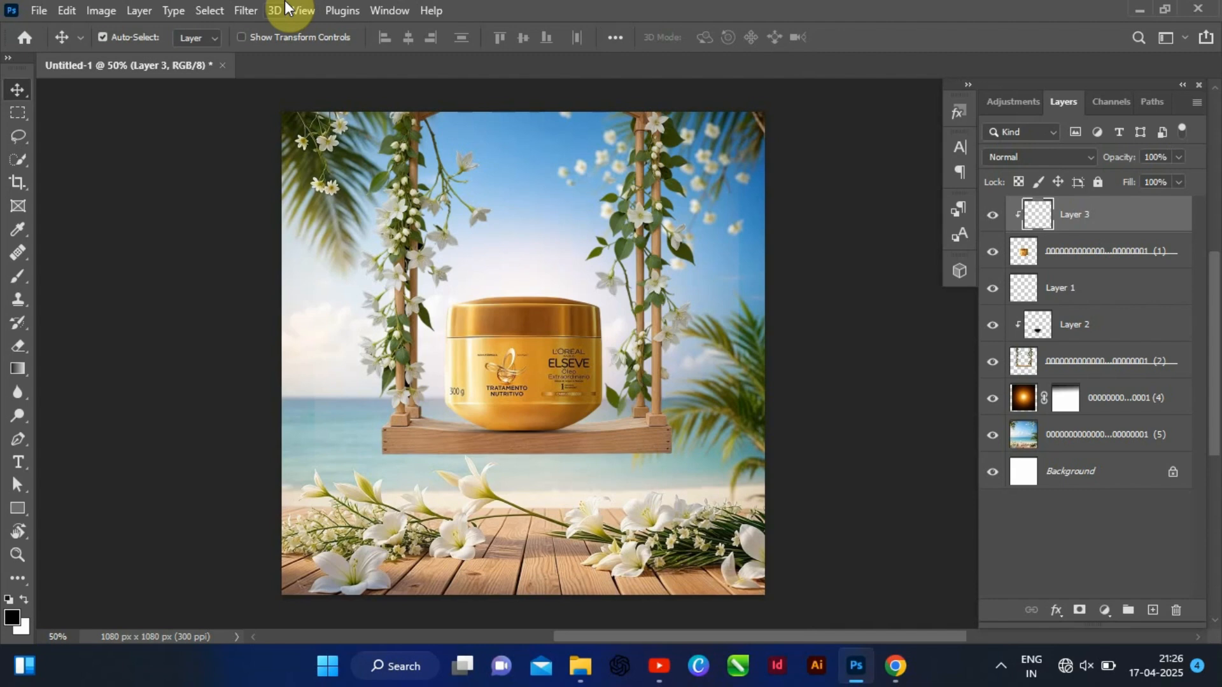
{"action": "left_click", "coordinate": [67, 9]}
{"action": "left_click", "coordinate": [141, 288]}
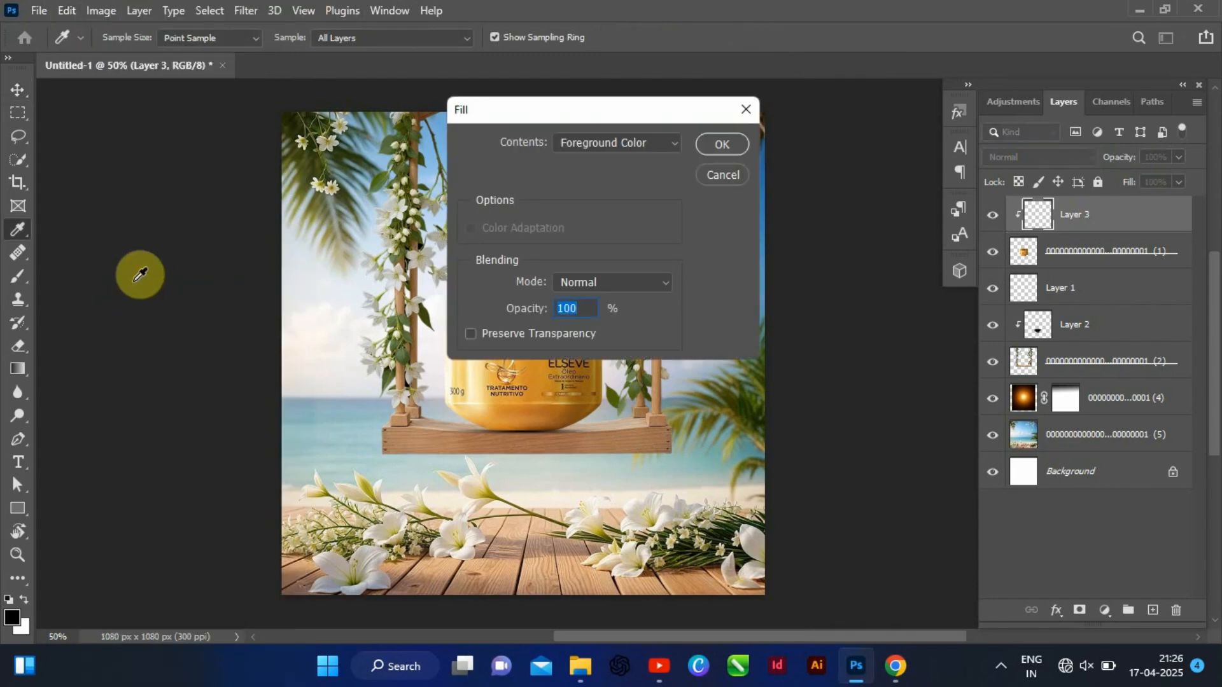
{"action": "left_click", "coordinate": [649, 141]}
{"action": "left_click", "coordinate": [589, 294]}
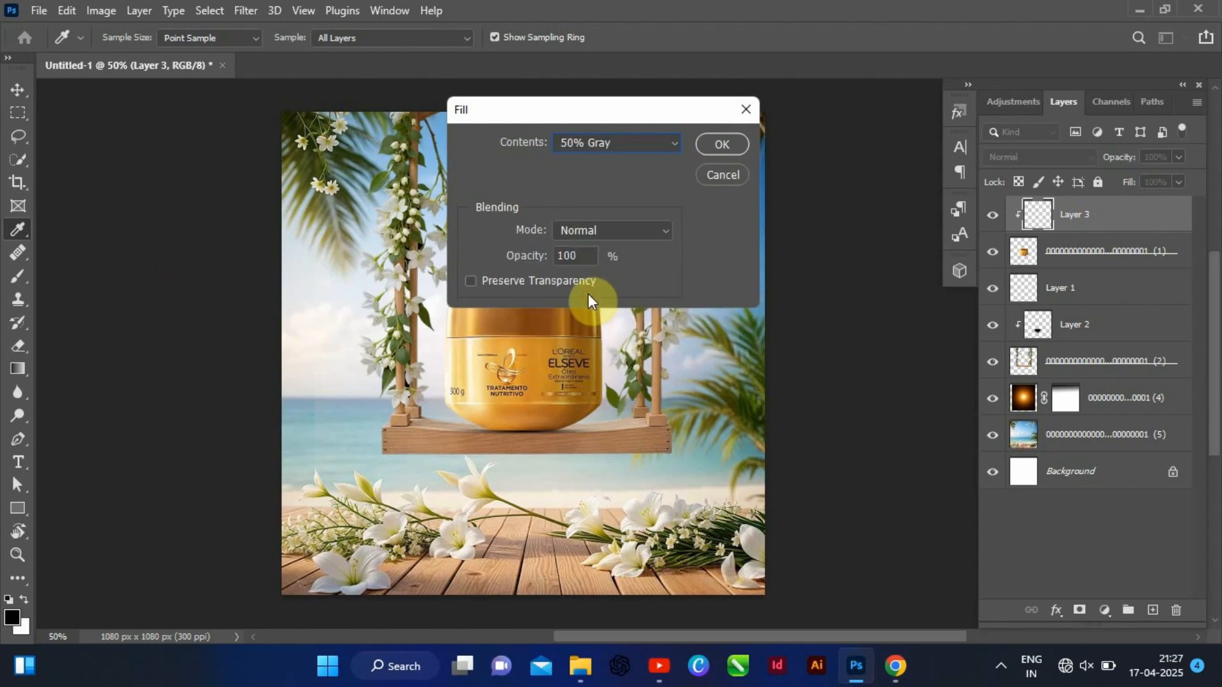
{"action": "left_click", "coordinate": [719, 143]}
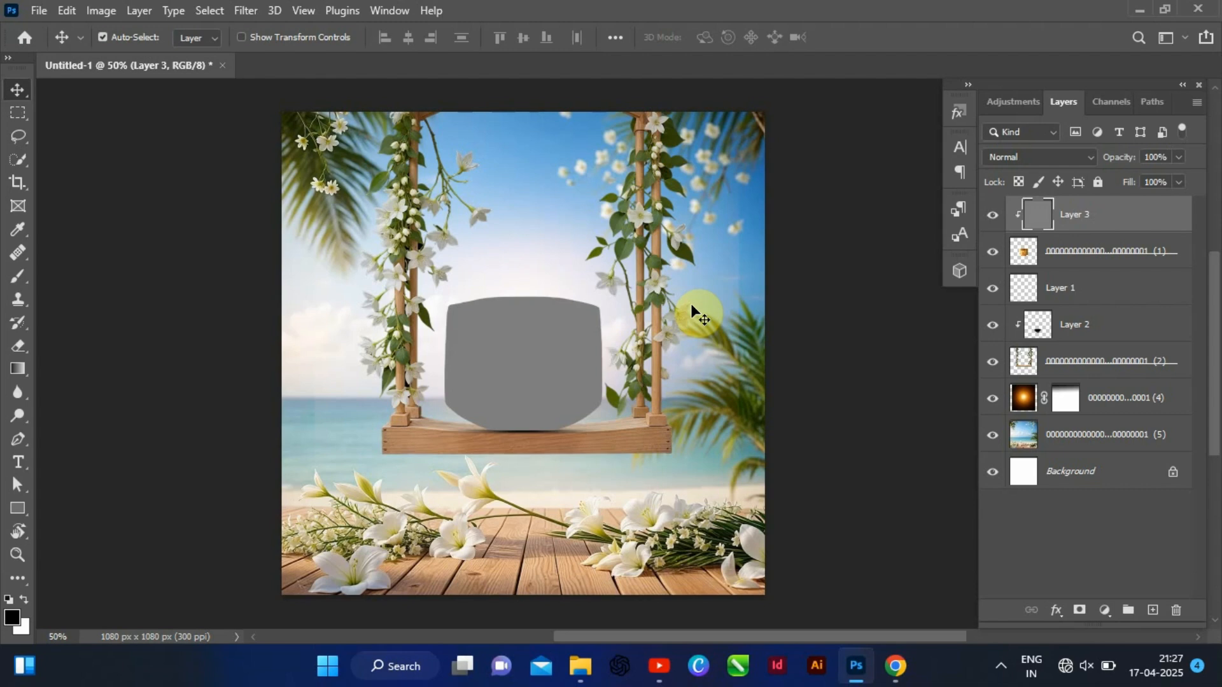
Set the gray layer's blend mode to Overlay and lighten the jar's left side and upper lid edge with the Dodge tool at 50% exposure
{"action": "left_click", "coordinate": [1090, 158]}
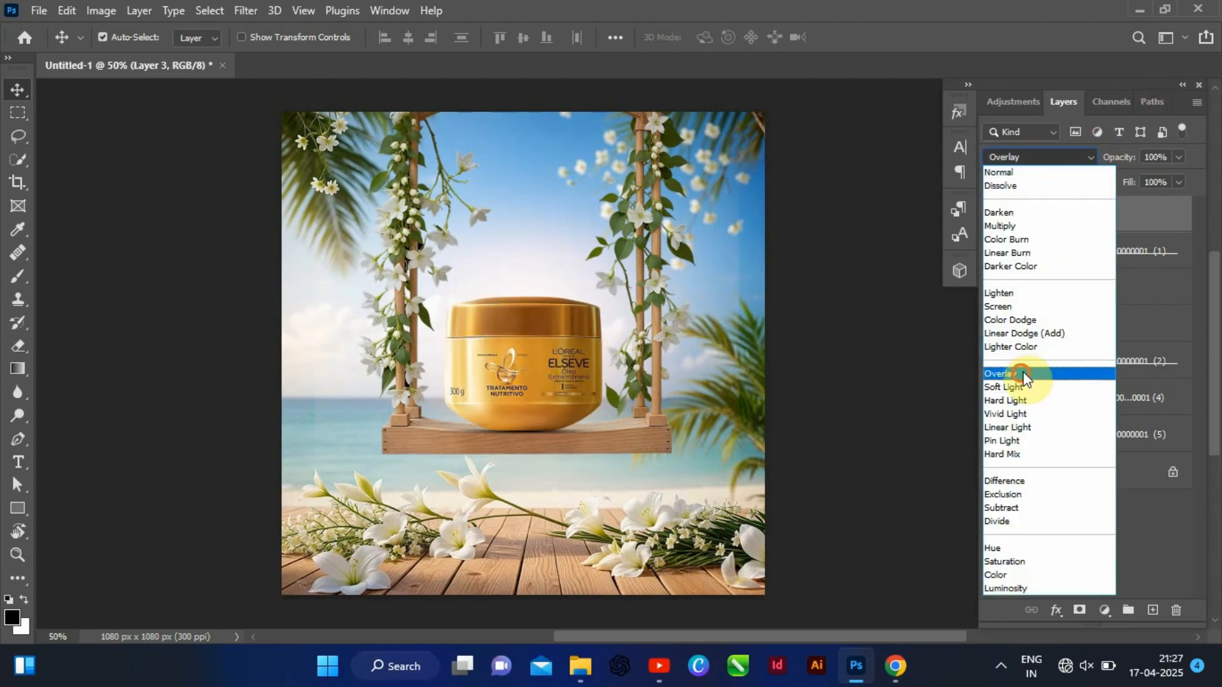
{"action": "left_click", "coordinate": [998, 375]}
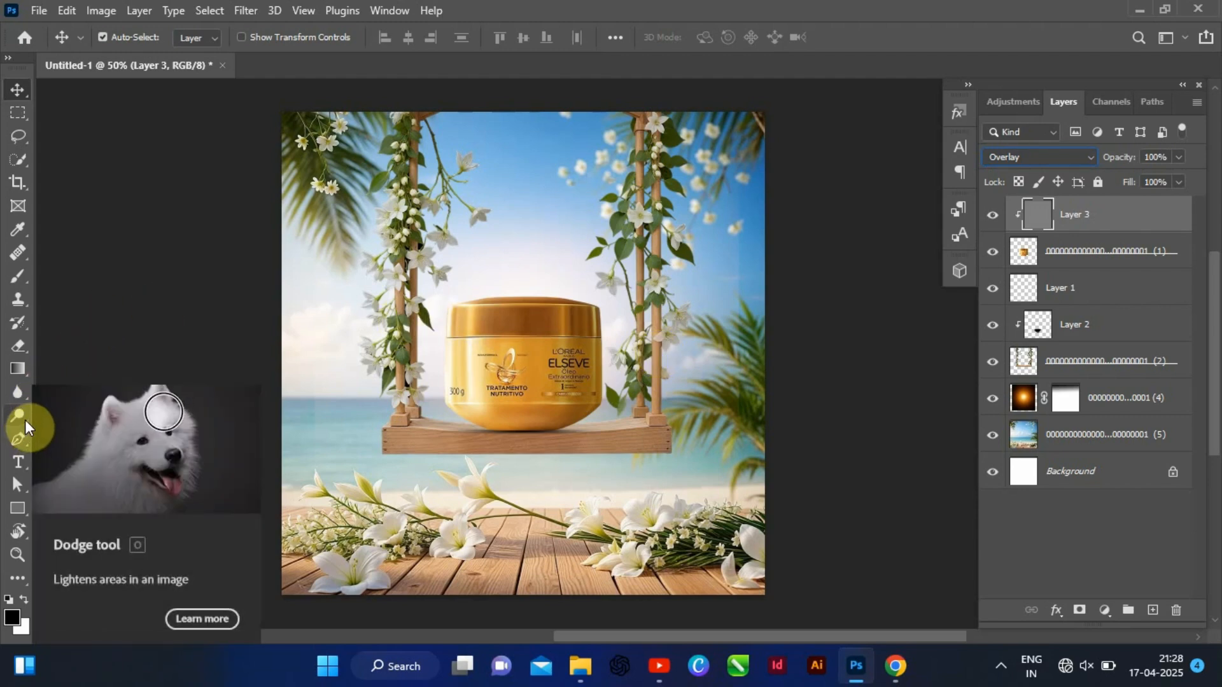
{"action": "left_click_drag", "start_coordinate": [24, 419], "coordinate": [99, 425]}
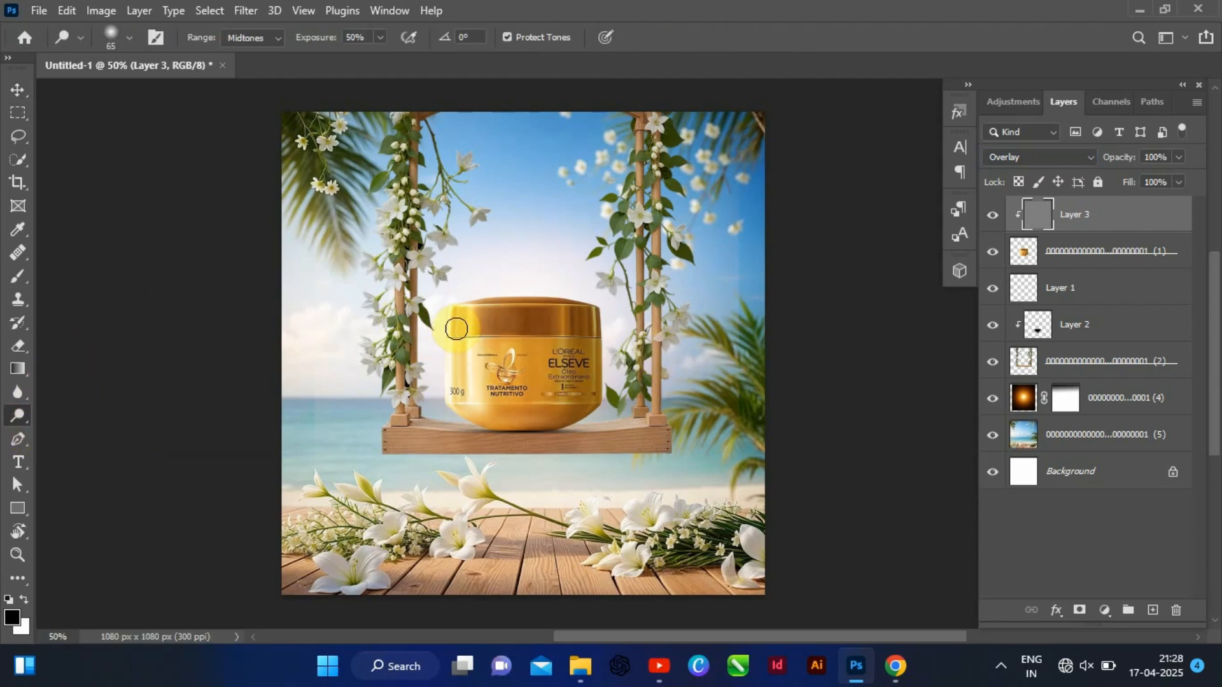
{"action": "mouse_move", "coordinate": [456, 320]}
{"action": "left_mouse_down"}
{"action": "mouse_move", "coordinate": [457, 399]}
{"action": "mouse_move", "coordinate": [457, 315]}
{"action": "mouse_move", "coordinate": [449, 388]}
{"action": "mouse_move", "coordinate": [542, 364]}
{"action": "mouse_move", "coordinate": [594, 315]}
{"action": "mouse_move", "coordinate": [602, 400]}
{"action": "mouse_move", "coordinate": [452, 302]}
{"action": "mouse_move", "coordinate": [591, 308]}
{"action": "mouse_move", "coordinate": [462, 304]}
{"action": "mouse_move", "coordinate": [315, 267]}
{"action": "mouse_move", "coordinate": [483, 295]}
{"action": "mouse_move", "coordinate": [571, 292]}
{"action": "mouse_move", "coordinate": [491, 300]}
{"action": "mouse_move", "coordinate": [592, 295]}
{"action": "mouse_move", "coordinate": [469, 296]}
{"action": "left_mouse_up"}
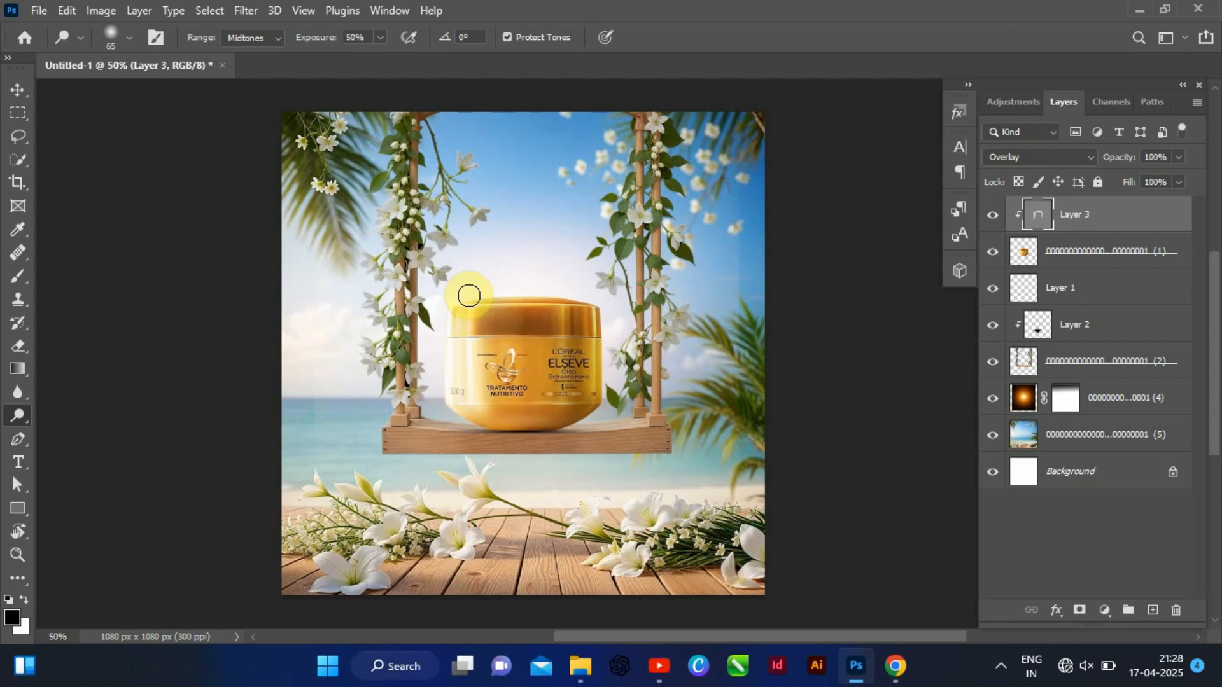
{"action": "mouse_move", "coordinate": [469, 296]}
{"action": "left_mouse_down"}
{"action": "mouse_move", "coordinate": [465, 310]}
{"action": "mouse_move", "coordinate": [494, 320]}
{"action": "mouse_move", "coordinate": [578, 302]}
{"action": "left_mouse_up"}
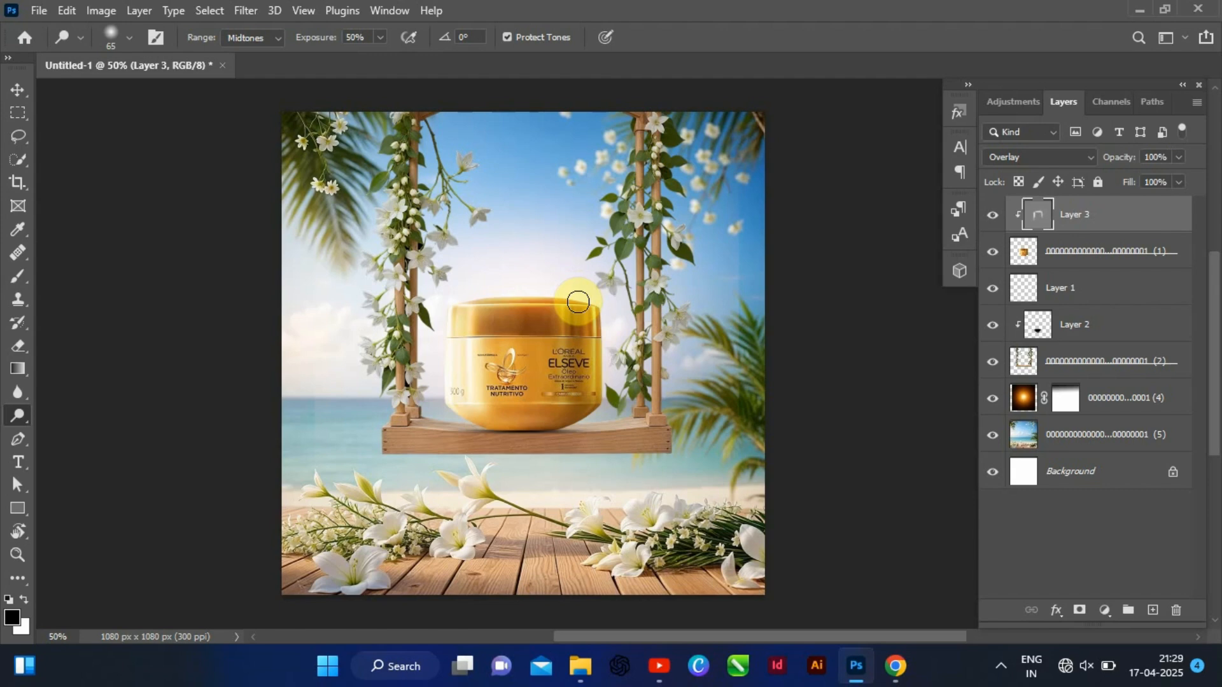
Darken the front and lower body of the jar with the Burn tool in the Midtones range at 50% exposure
{"action": "right_click", "coordinate": [27, 418]}
{"action": "left_click", "coordinate": [58, 432]}
{"action": "mouse_move", "coordinate": [559, 347]}
{"action": "left_mouse_down"}
{"action": "mouse_move", "coordinate": [570, 395]}
{"action": "mouse_move", "coordinate": [578, 351]}
{"action": "mouse_move", "coordinate": [573, 399]}
{"action": "mouse_move", "coordinate": [546, 348]}
{"action": "mouse_move", "coordinate": [550, 393]}
{"action": "mouse_move", "coordinate": [532, 341]}
{"action": "mouse_move", "coordinate": [540, 404]}
{"action": "mouse_move", "coordinate": [505, 342]}
{"action": "mouse_move", "coordinate": [510, 385]}
{"action": "mouse_move", "coordinate": [508, 338]}
{"action": "mouse_move", "coordinate": [512, 403]}
{"action": "left_mouse_up"}
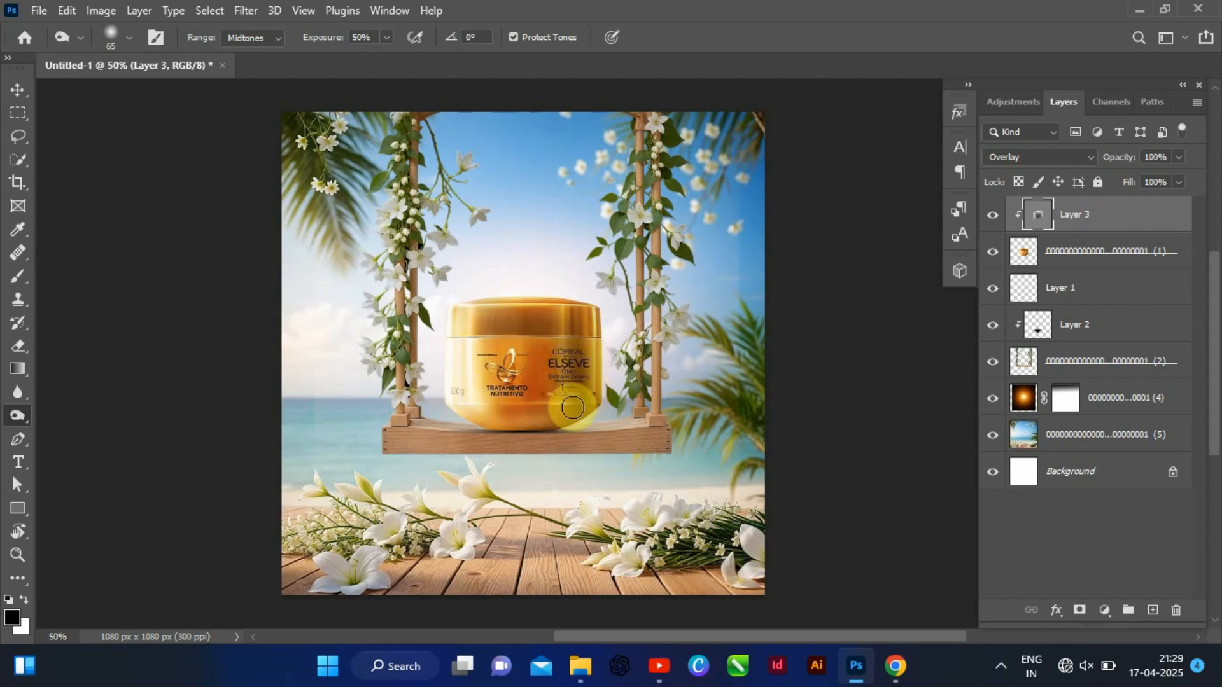
Lighten the left edge of the jar's body with the Dodge tool in the Midtones range
{"action": "right_click", "coordinate": [22, 421]}
{"action": "left_click", "coordinate": [75, 412]}
{"action": "mouse_move", "coordinate": [470, 341]}
{"action": "left_mouse_down"}
{"action": "mouse_move", "coordinate": [450, 395]}
{"action": "mouse_move", "coordinate": [449, 348]}
{"action": "mouse_move", "coordinate": [449, 413]}
{"action": "left_mouse_up"}
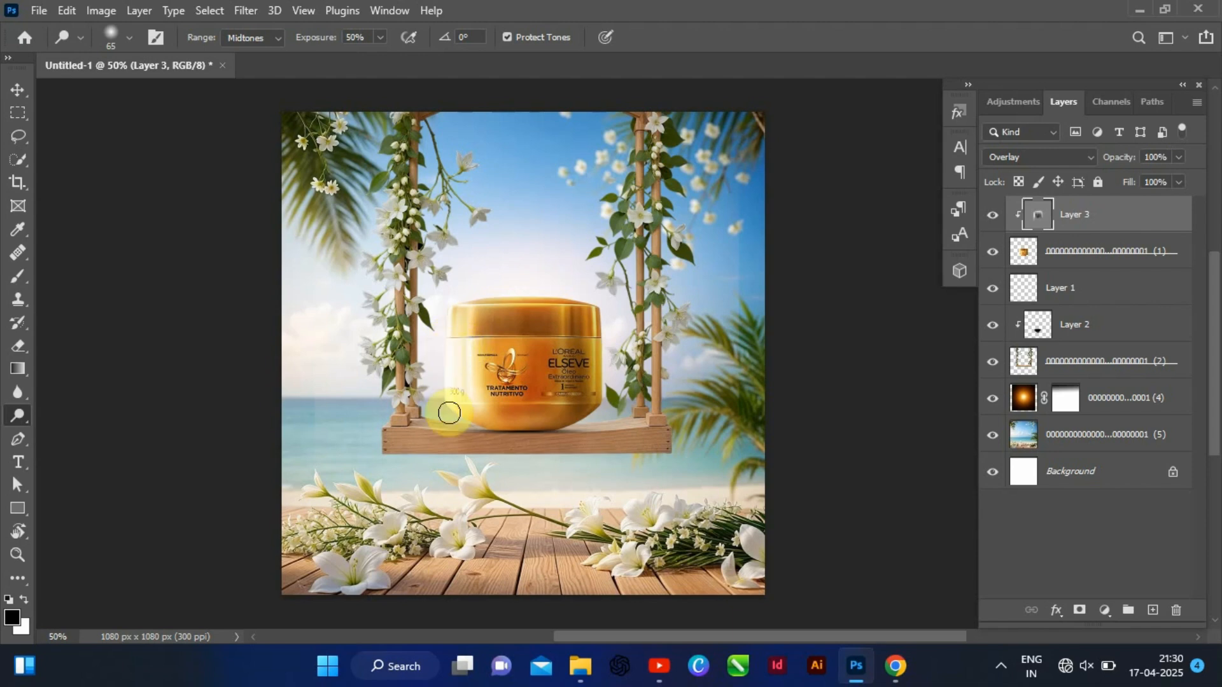
{"action": "left_click", "coordinate": [19, 88]}
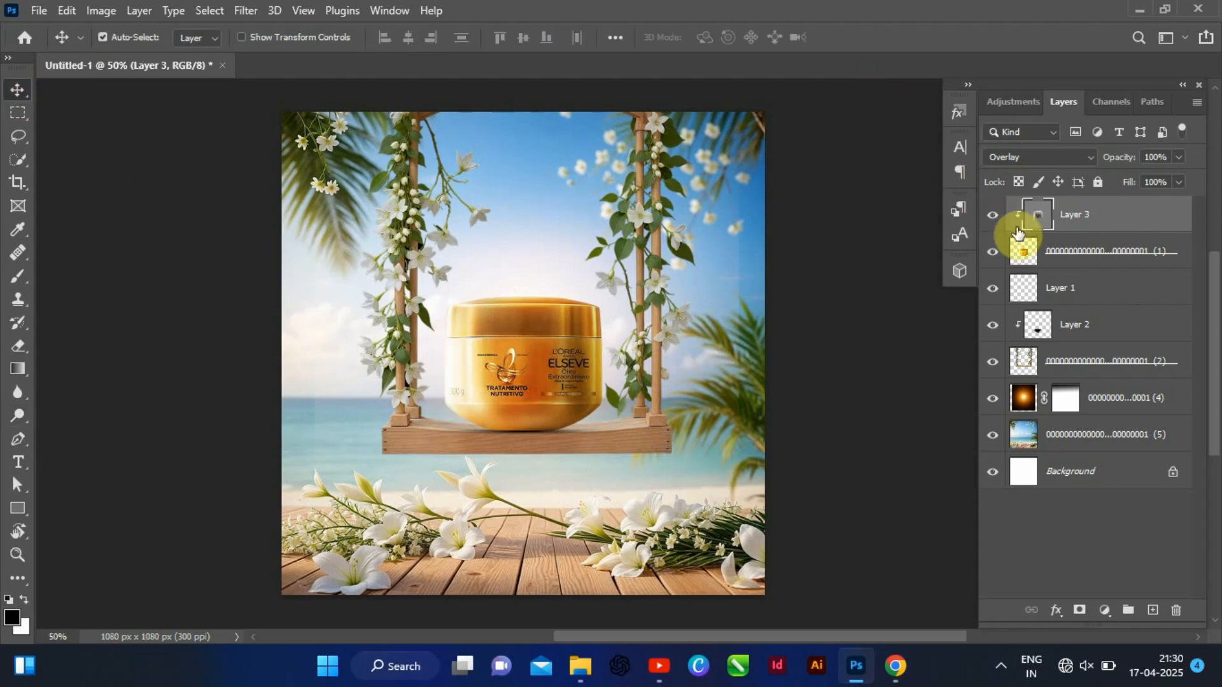
Compare the image with and without Layer 1 and Layer 2, and set Layer 2's opacity to 18%
{"action": "left_click", "coordinate": [1078, 287]}
{"action": "left_click", "coordinate": [992, 290]}
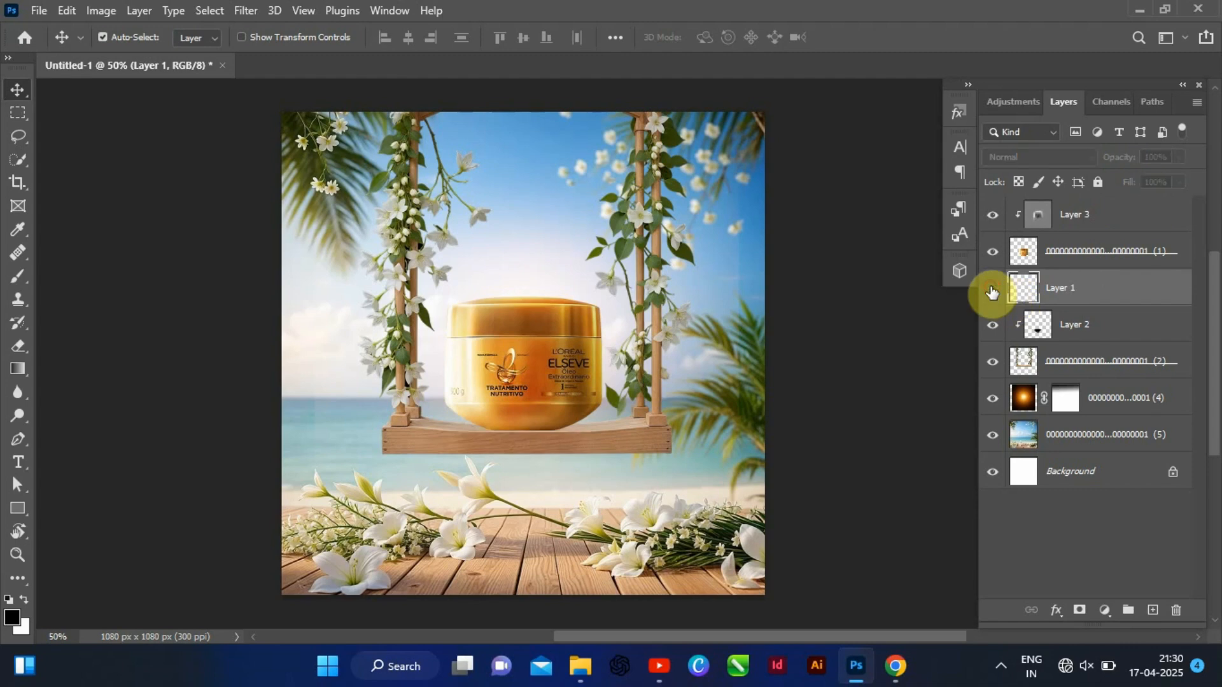
{"action": "left_click", "coordinate": [992, 291]}
{"action": "left_click", "coordinate": [992, 325]}
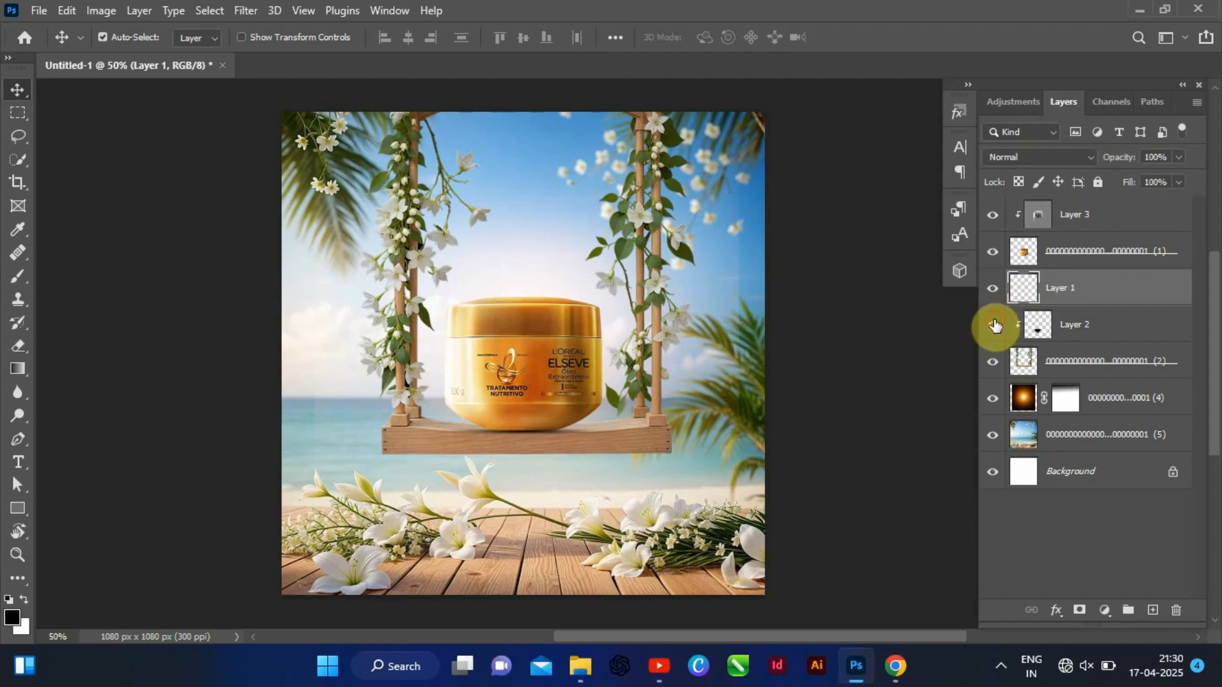
{"action": "left_click", "coordinate": [993, 325]}
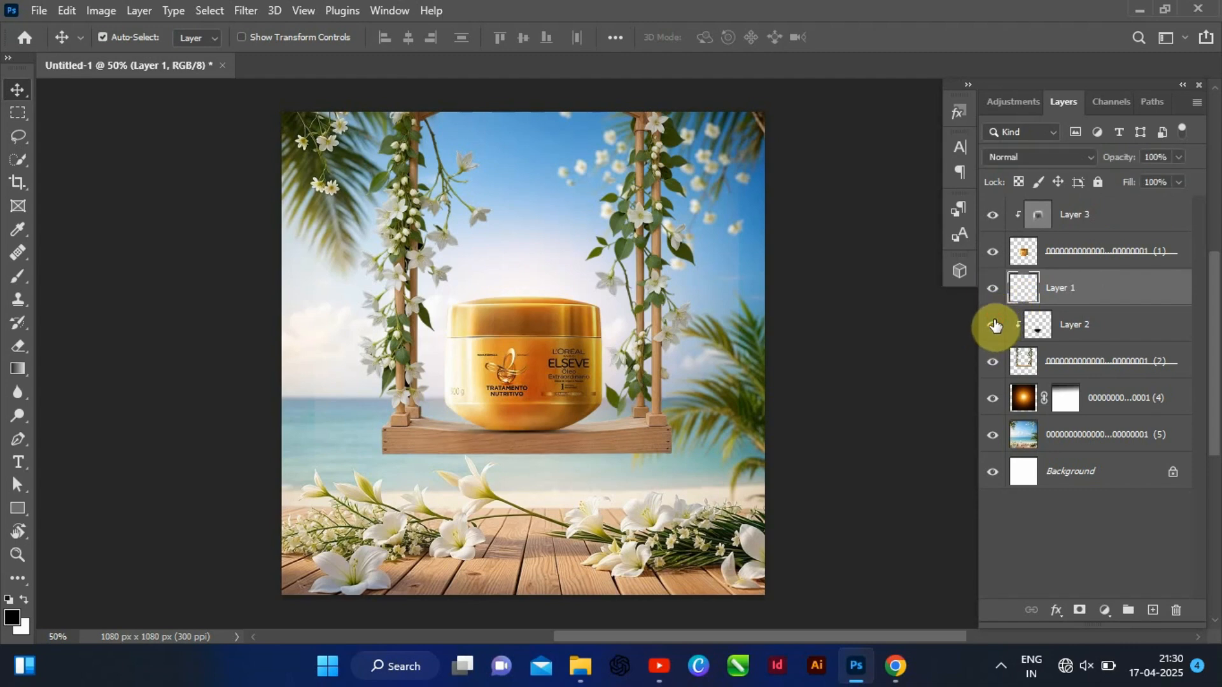
{"action": "left_click", "coordinate": [1091, 326]}
{"action": "left_click", "coordinate": [1179, 158]}
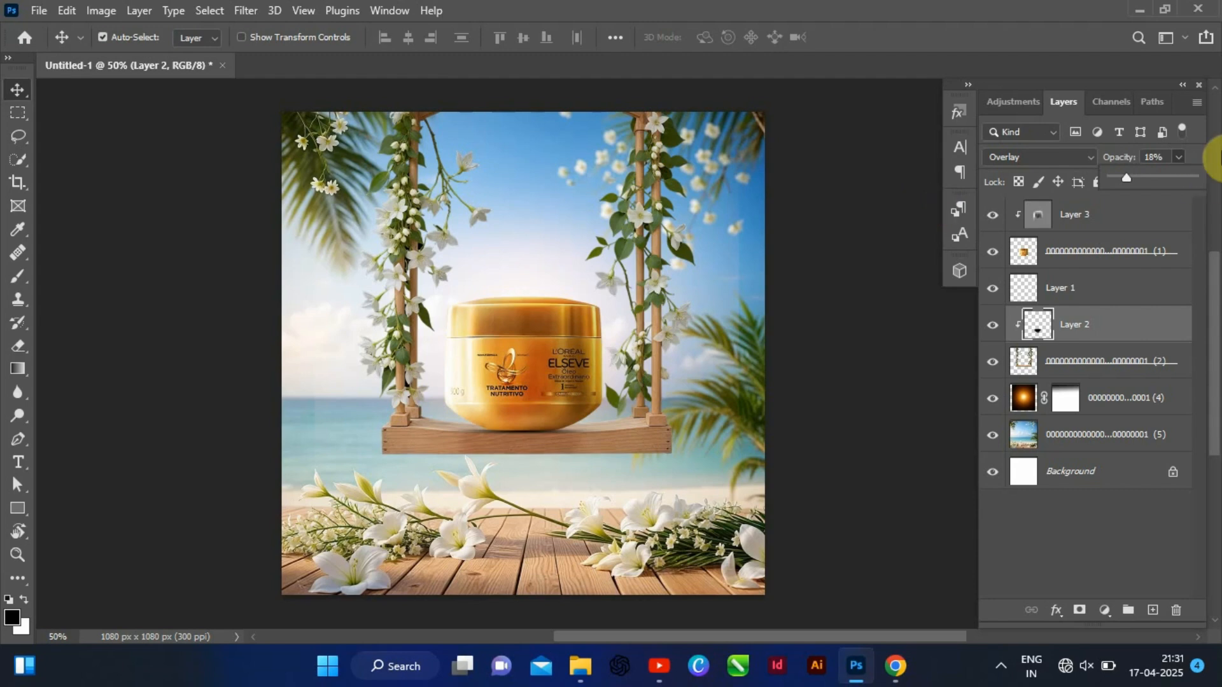
Stamp all visible layers into a new layer above Layer 3 and open the Camera Raw Filter for it
{"action": "left_click", "coordinate": [1074, 218]}
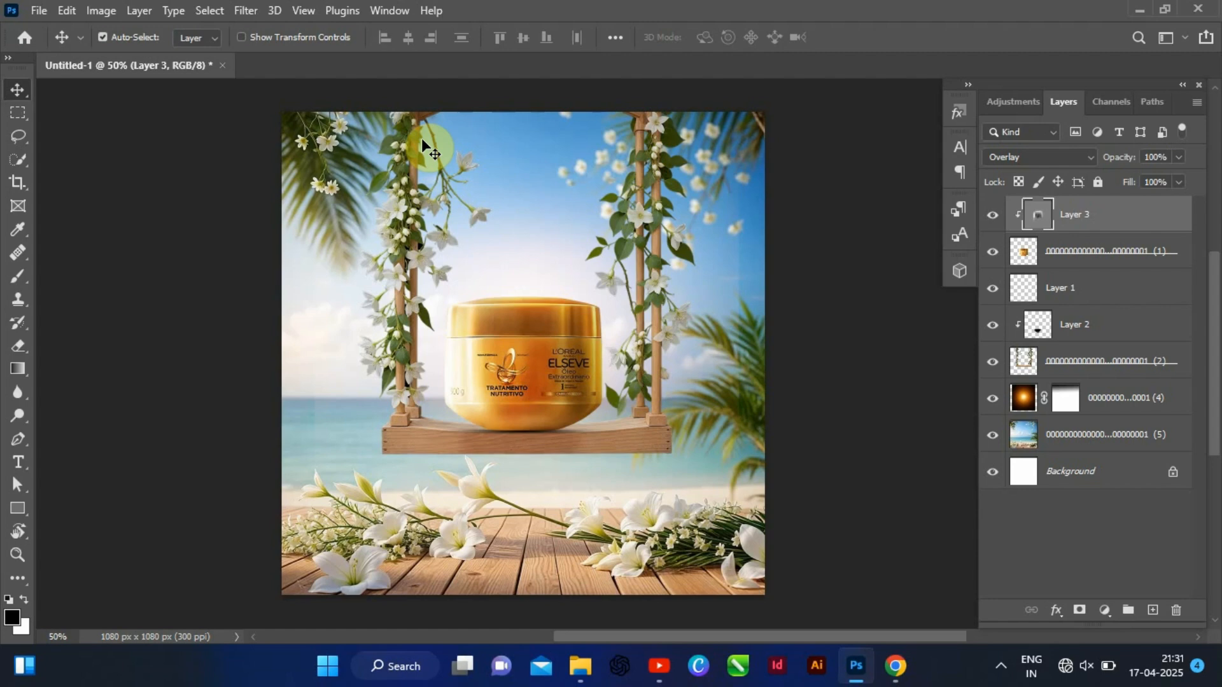
{"action": "key", "text": "ctrl+shift+alt+e"}
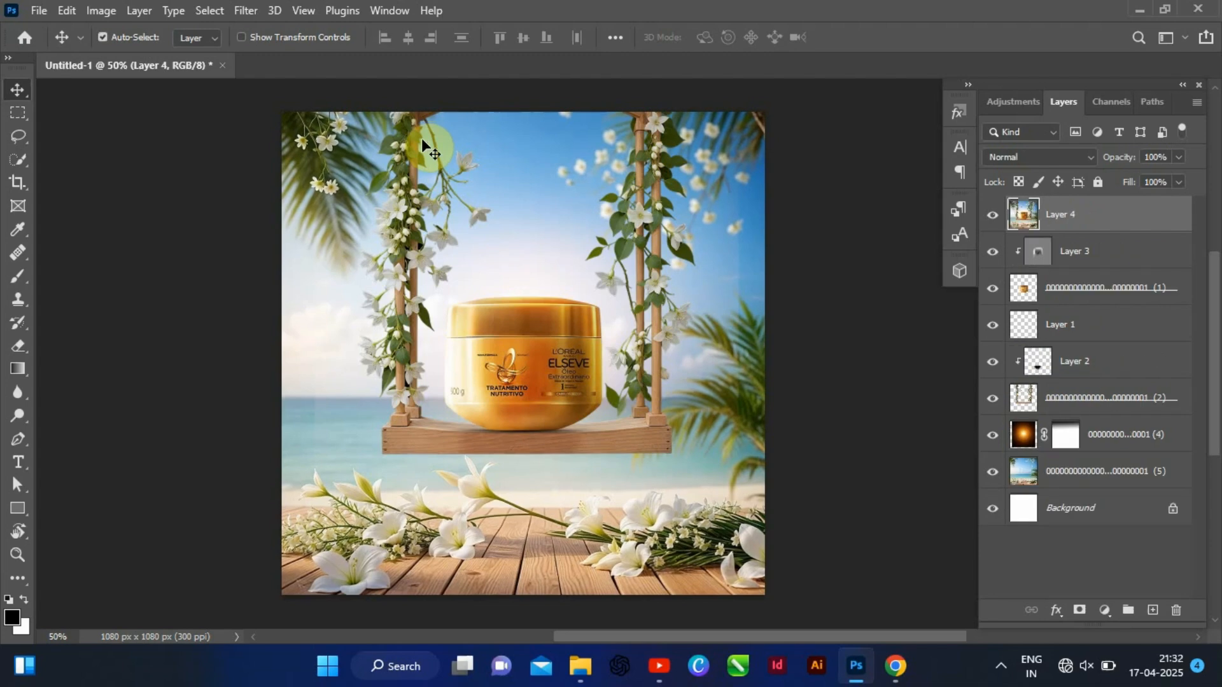
{"action": "left_click", "coordinate": [245, 11]}
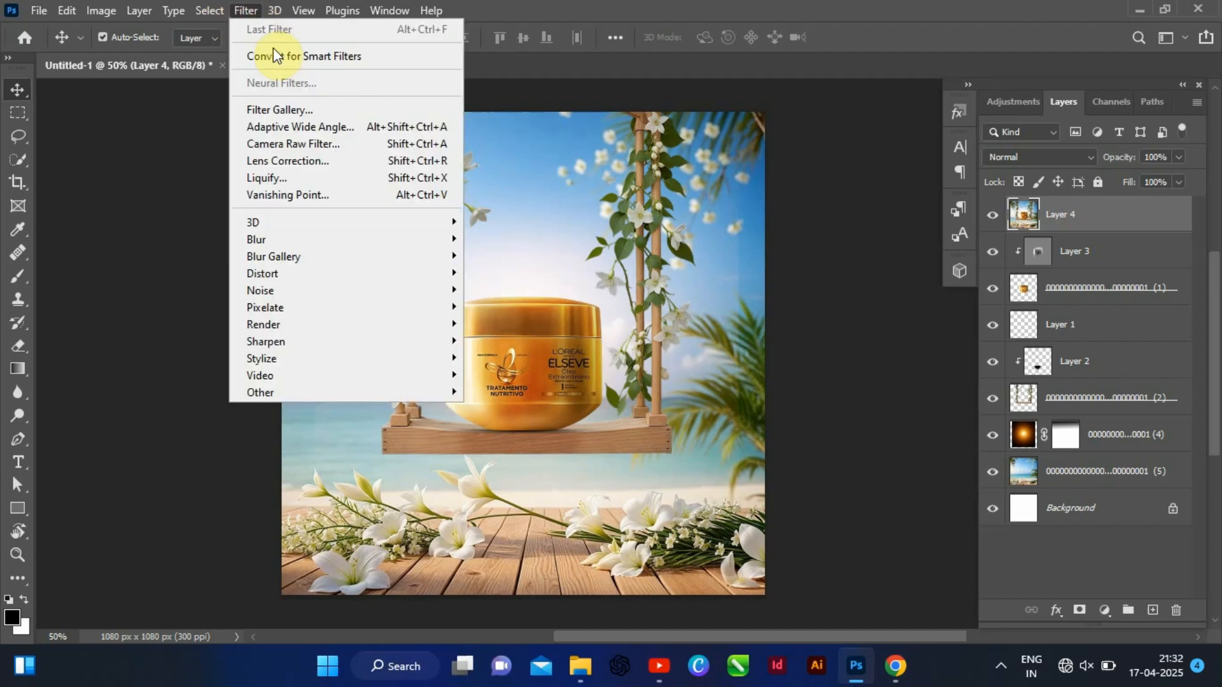
{"action": "left_click", "coordinate": [284, 141]}
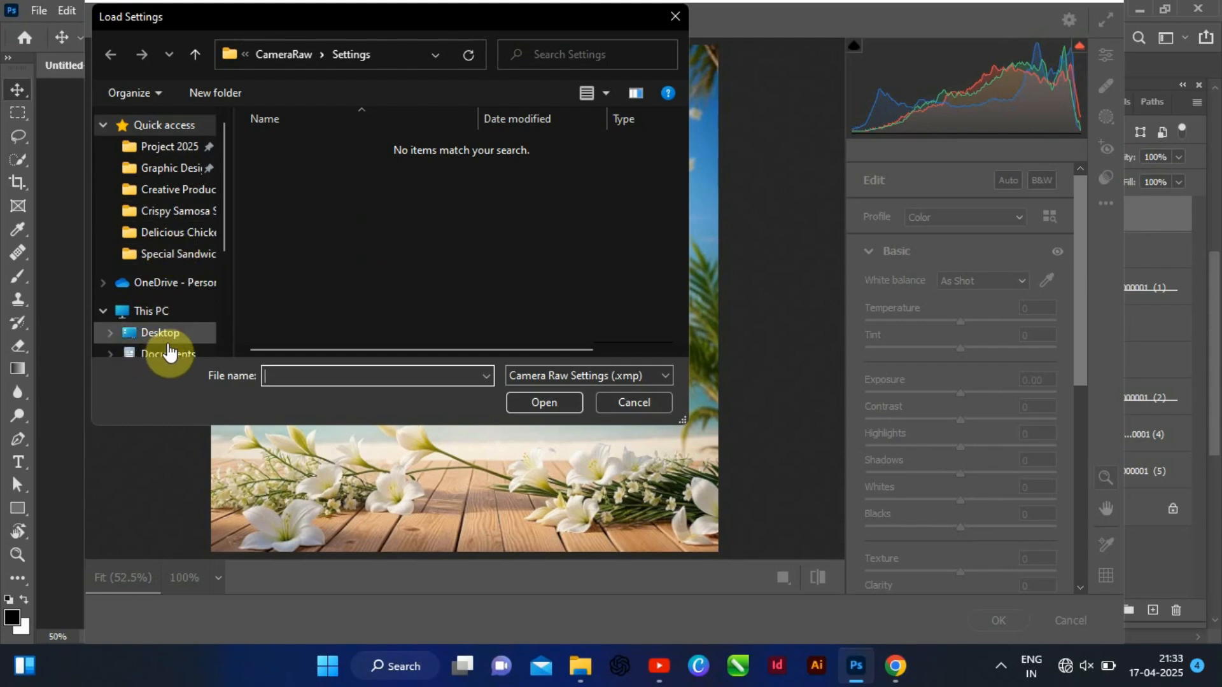
Load "Creative Product Manipulation preset.xmp" from the Downloads folder and apply the Camera Raw adjustments
{"action": "left_click", "coordinate": [170, 126]}
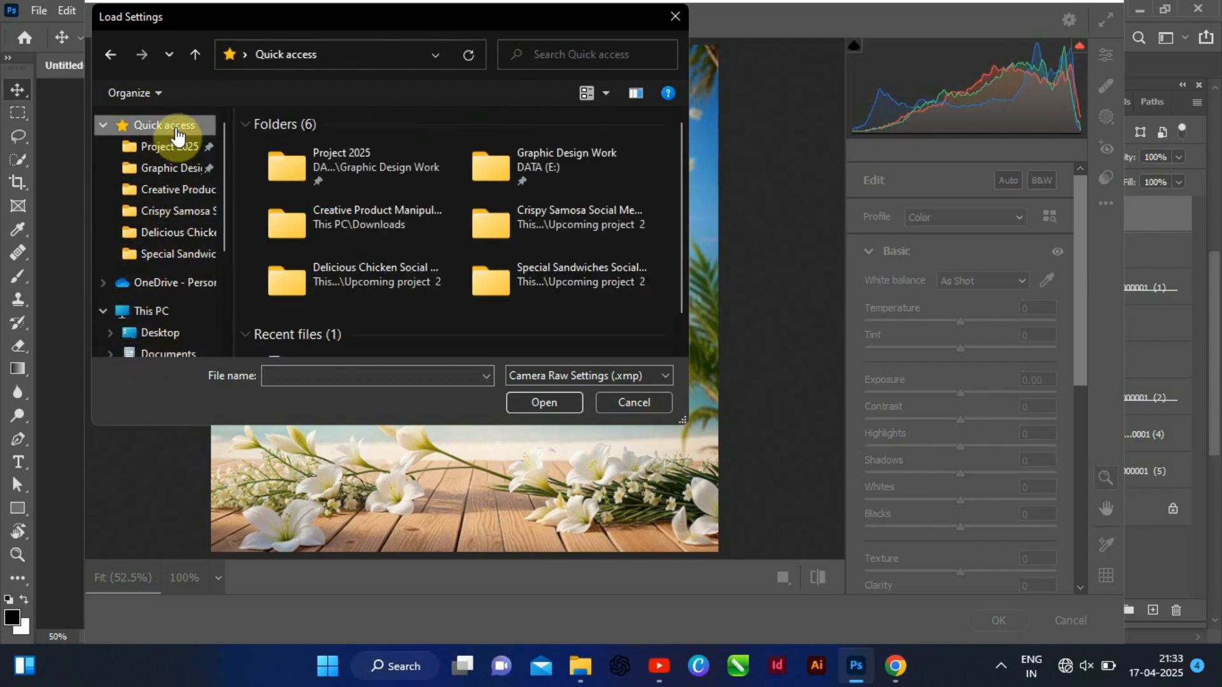
{"action": "scroll", "coordinate": [197, 307], "scroll_direction": "down", "scroll_amount": 1}
{"action": "left_click", "coordinate": [167, 348]}
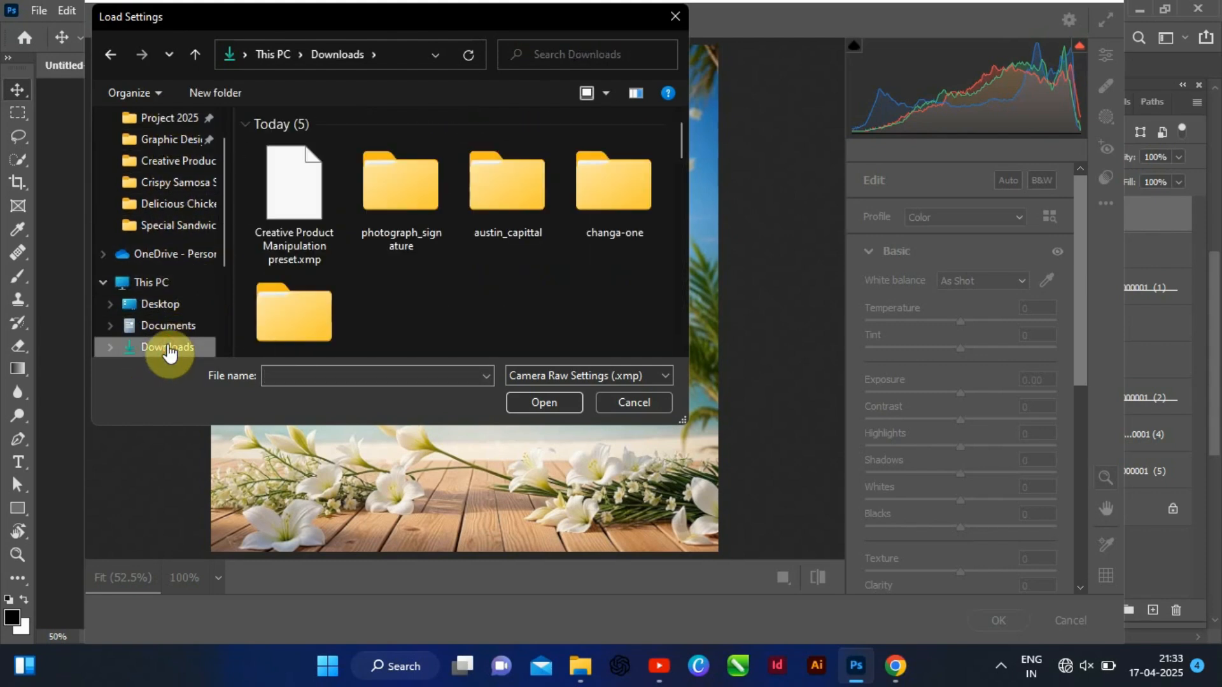
{"action": "left_click", "coordinate": [284, 254]}
{"action": "left_click", "coordinate": [533, 398]}
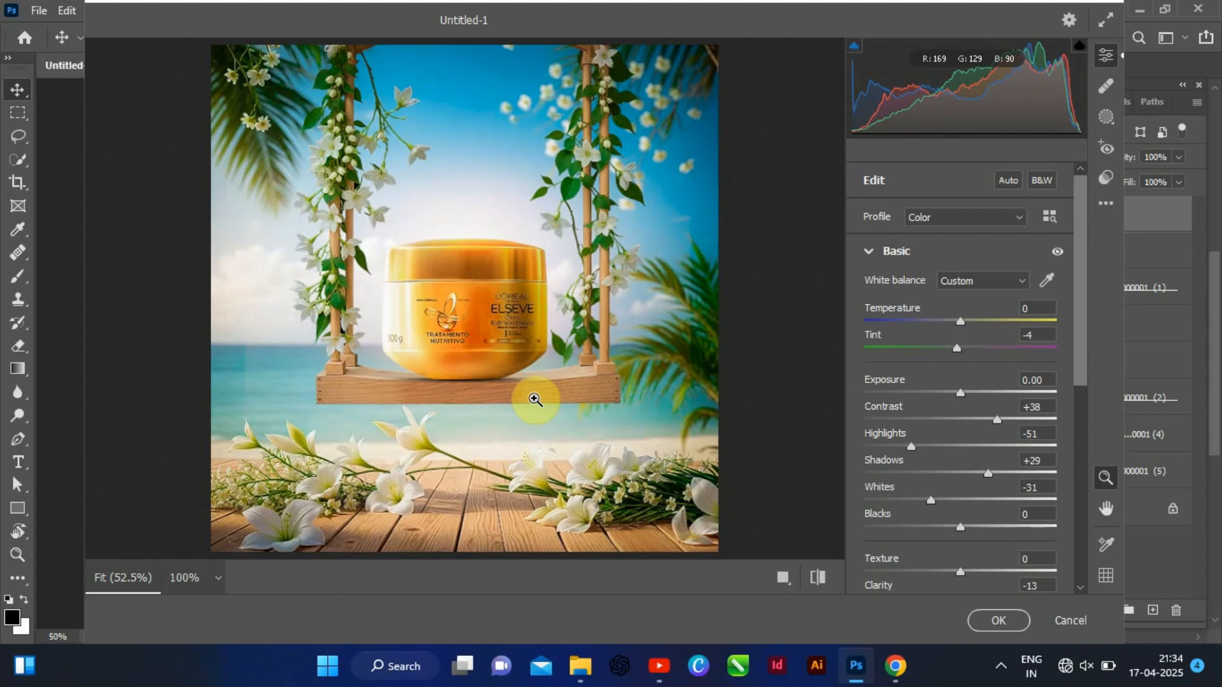
{"action": "left_click", "coordinate": [990, 620]}
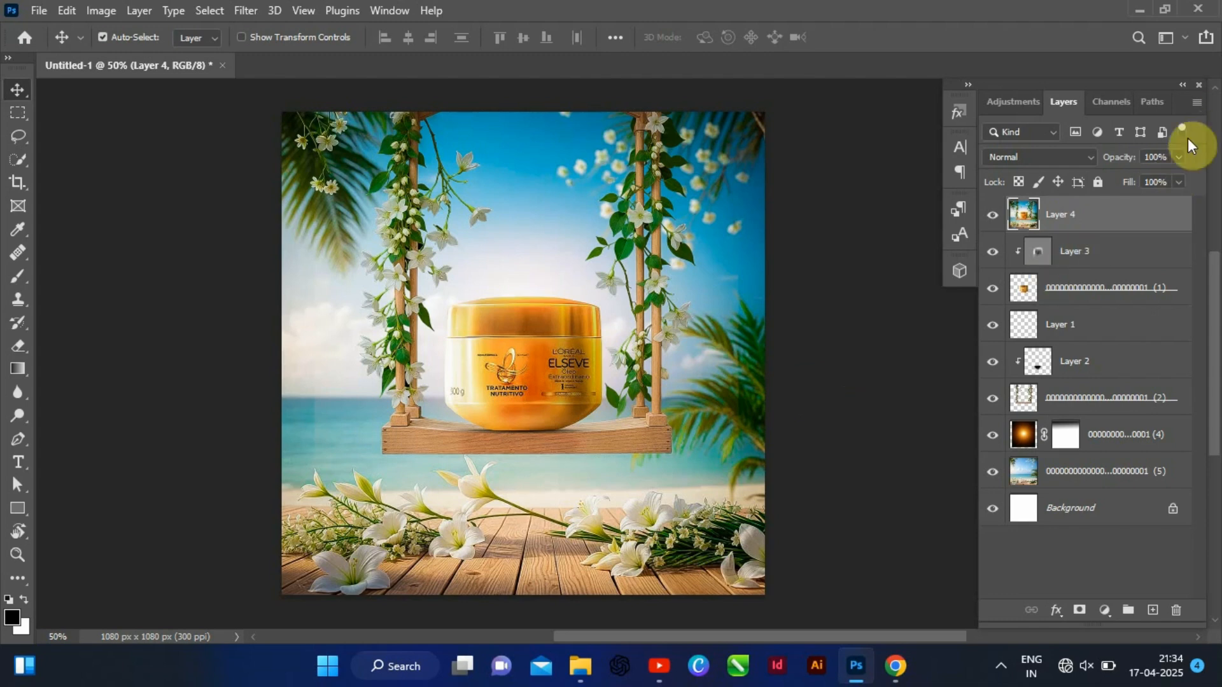
Set the opacity of the color-graded Layer 4 to 80% and toggle its visibility to compare the result
{"action": "left_click", "coordinate": [1177, 158]}
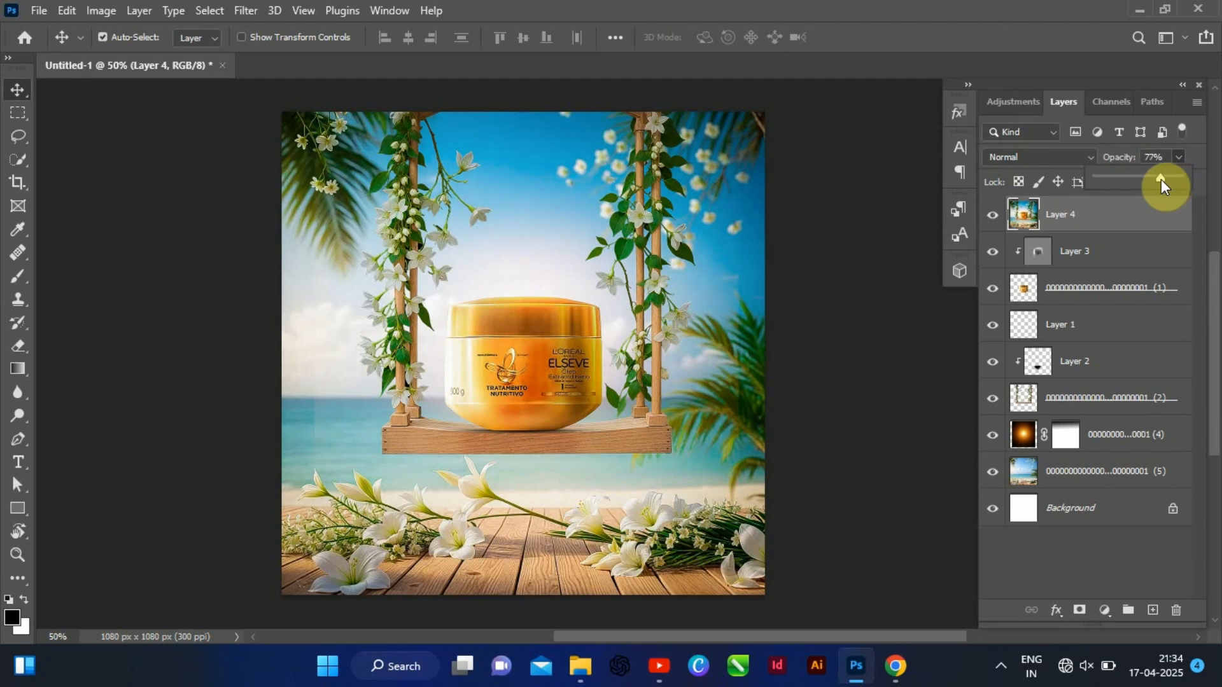
{"action": "left_click", "coordinate": [995, 232]}
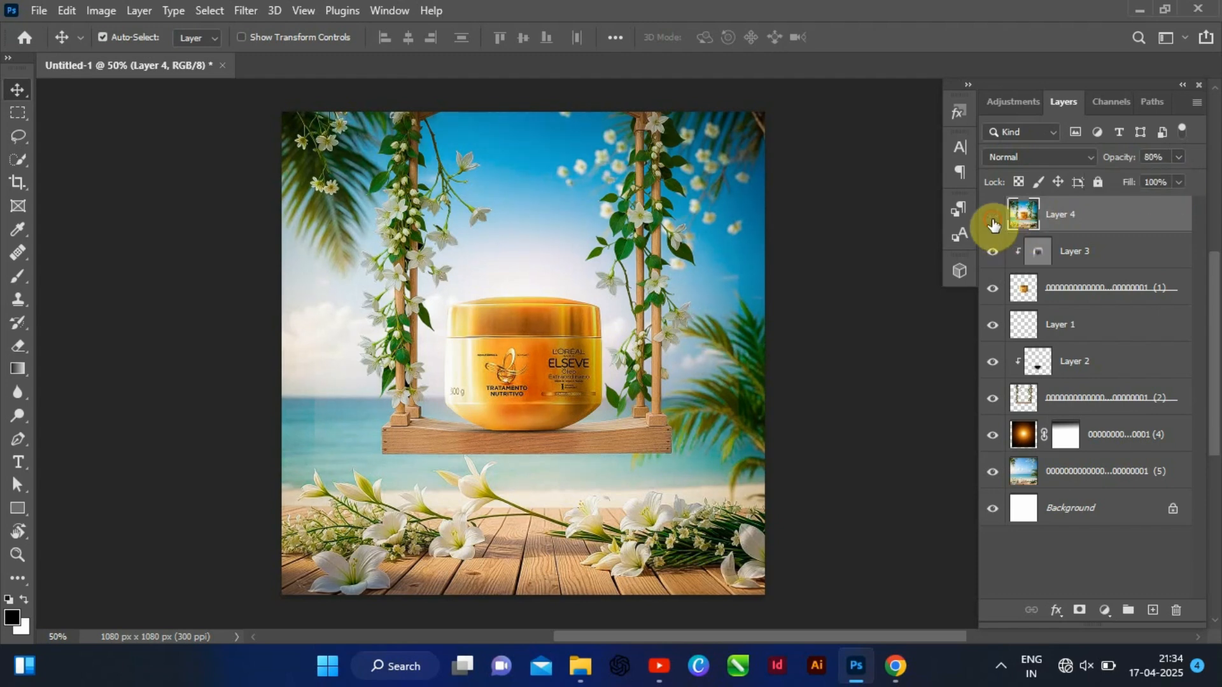